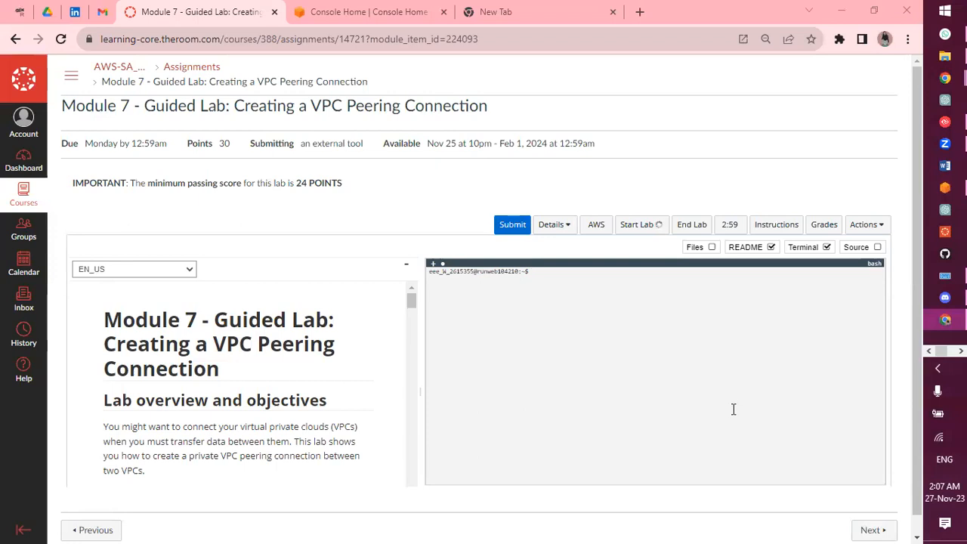
# Glance at Console Home, then return to the lab instructions and scroll through them
pyautogui.click(358, 18)
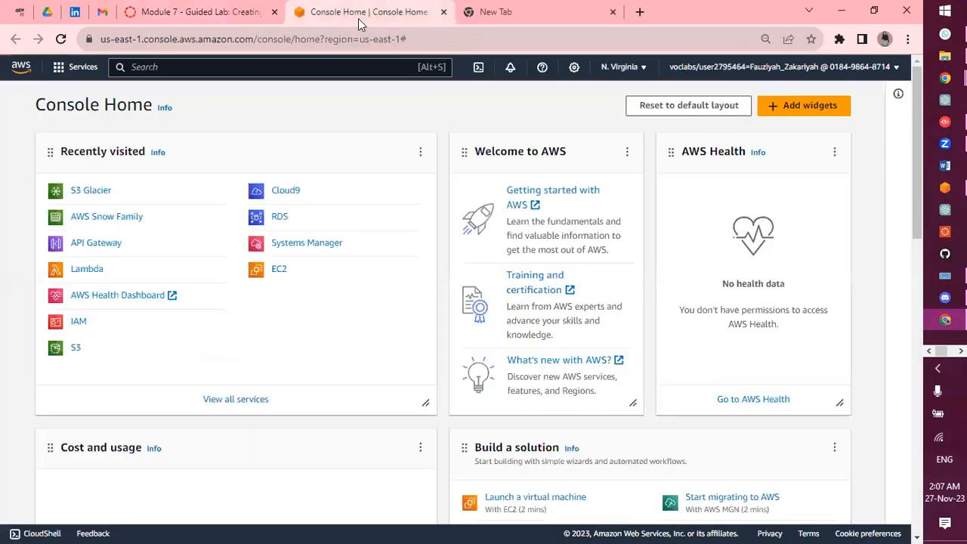
pyautogui.click(239, 18)
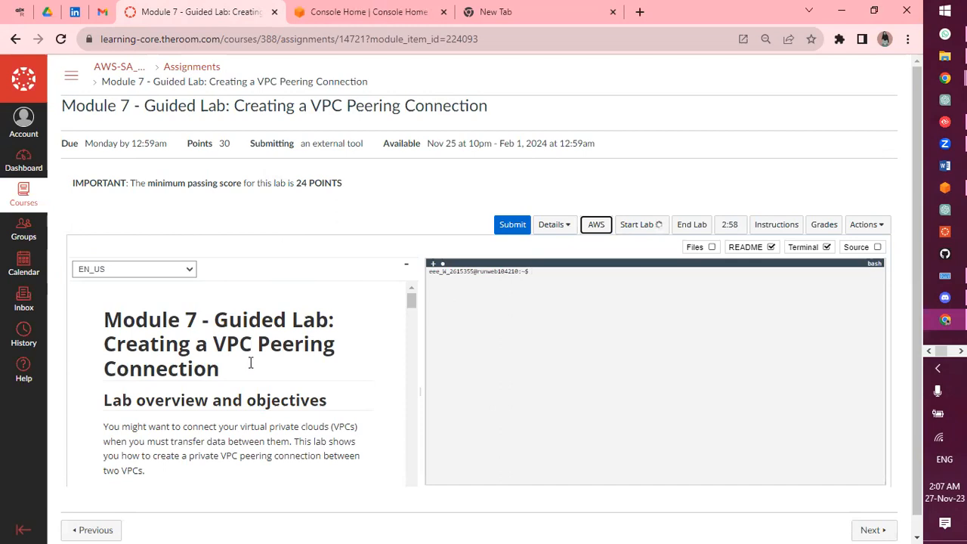
pyautogui.scroll(-5, 251, 363)
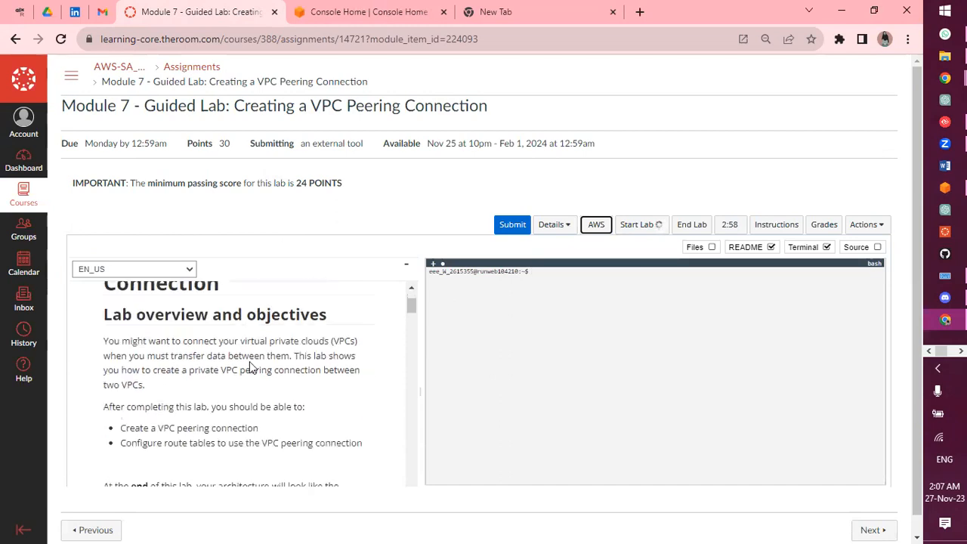
pyautogui.scroll(4, 251, 363)
pyautogui.scroll(-3, 251, 363)
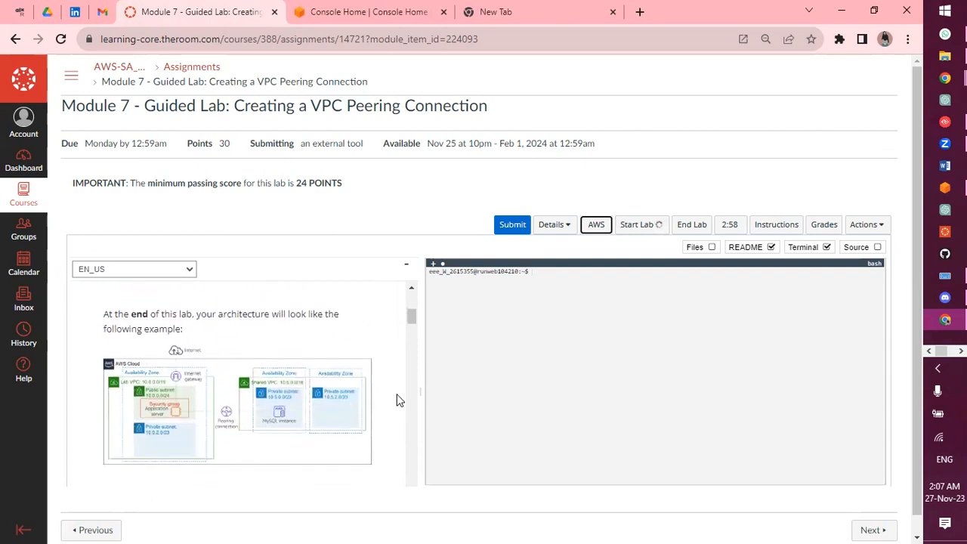
pyautogui.scroll(-5, 344, 397)
pyautogui.scroll(-3, 345, 395)
pyautogui.scroll(6, 342, 395)
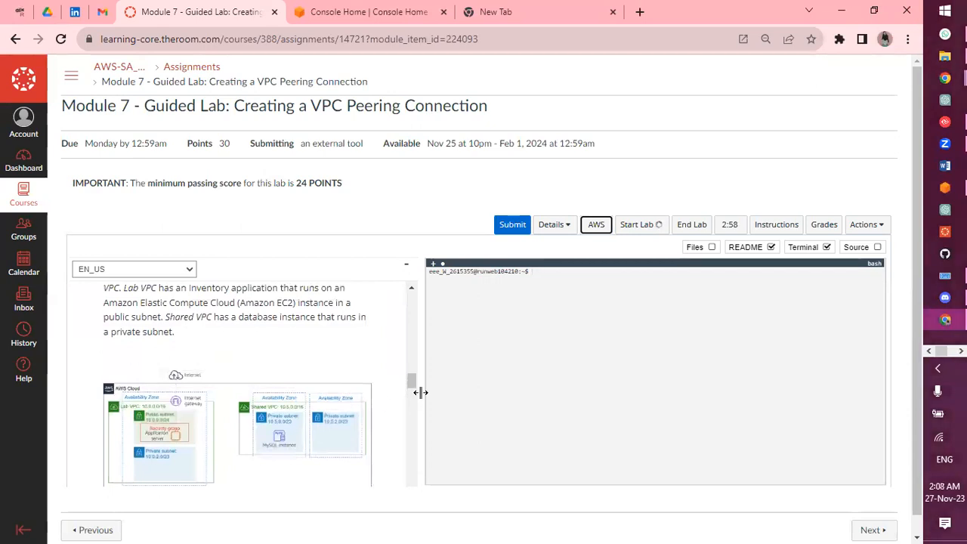
# Widen the lab instructions pane so the diagram enlarges, and review it
pyautogui.moveTo(418, 390); pyautogui.dragTo(640, 425)
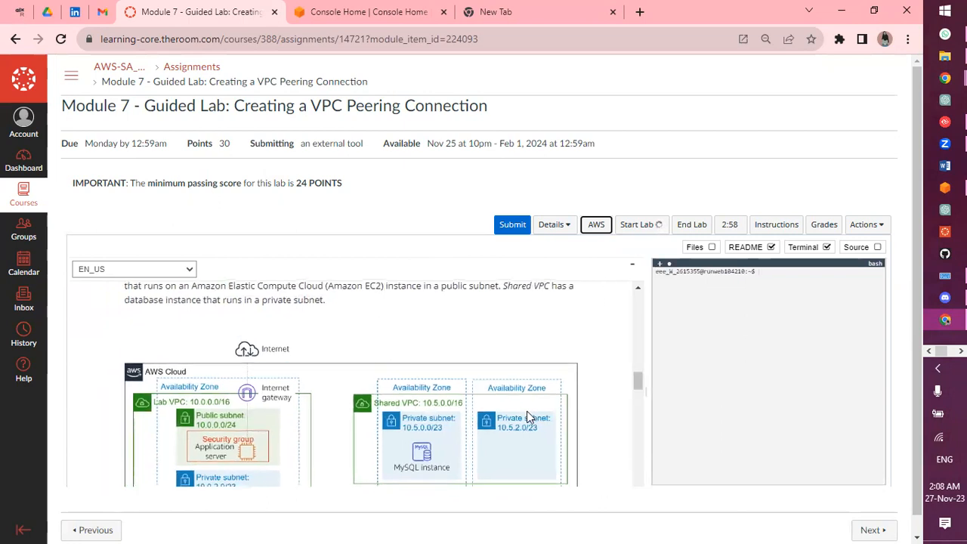
pyautogui.scroll(-3, 527, 411)
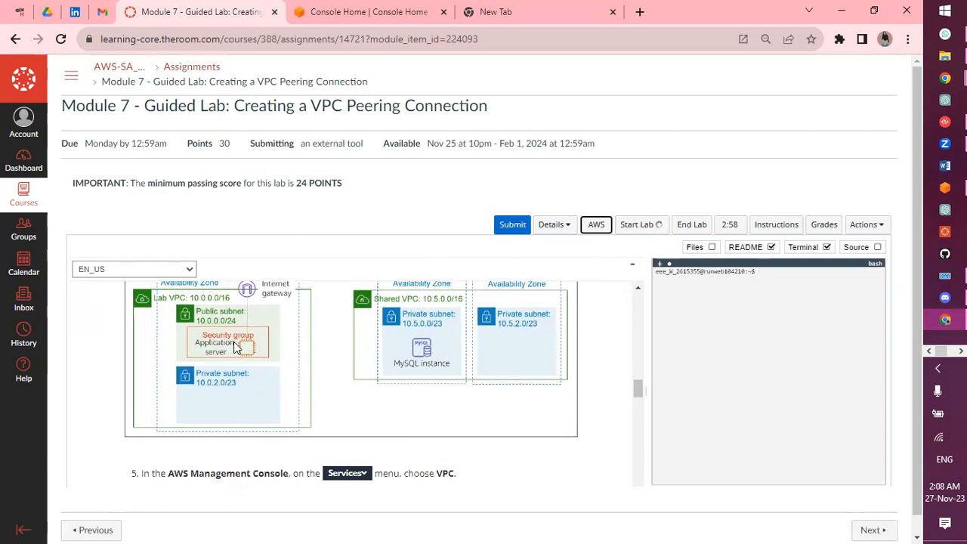
pyautogui.scroll(2, 234, 333)
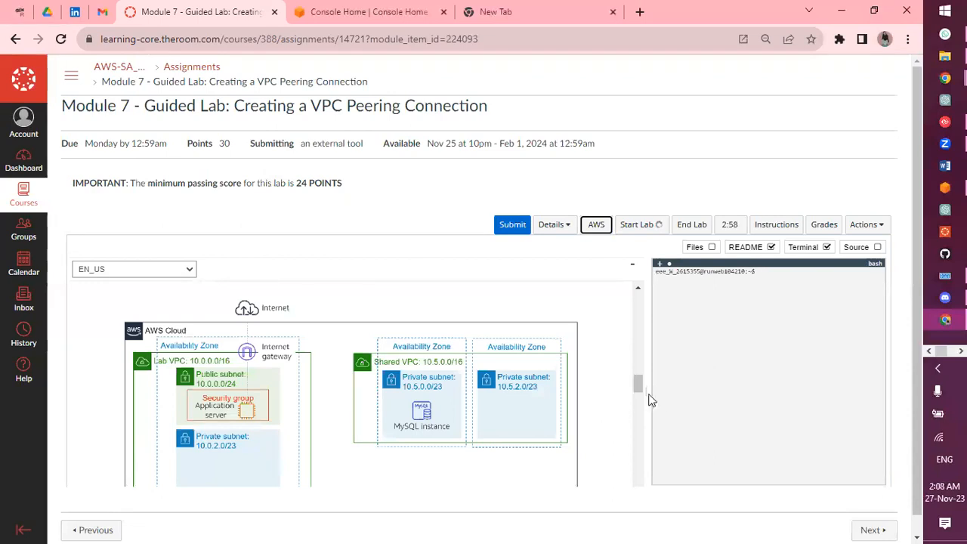
# Narrow the instructions back, widen the terminal, and reread the instructions
pyautogui.moveTo(639, 385); pyautogui.dragTo(428, 366)
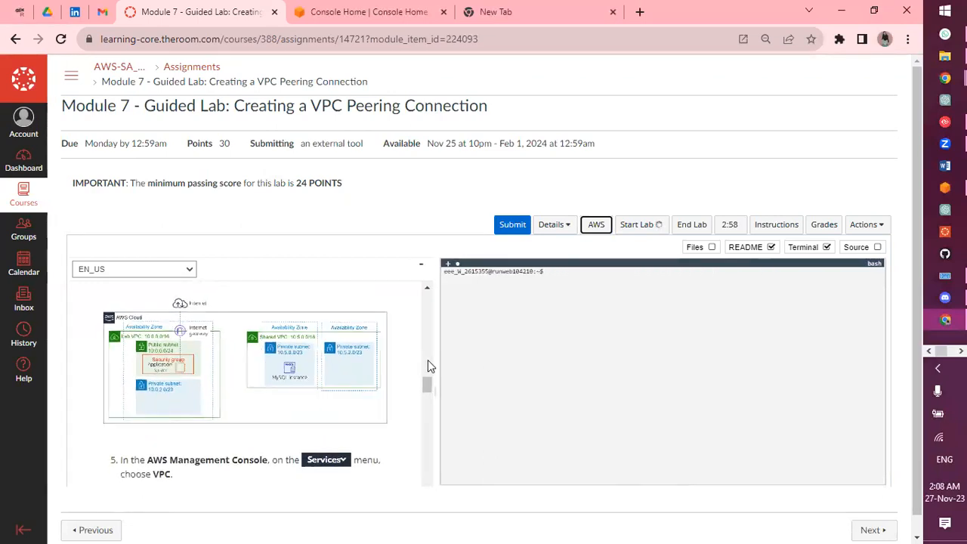
pyautogui.scroll(5, 264, 354)
pyautogui.scroll(5, 264, 354)
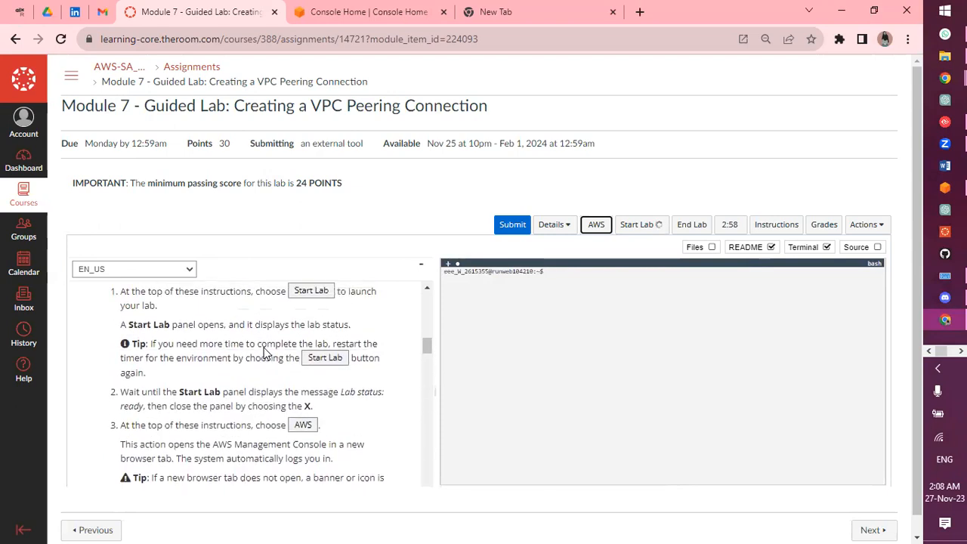
pyautogui.scroll(-10, 264, 354)
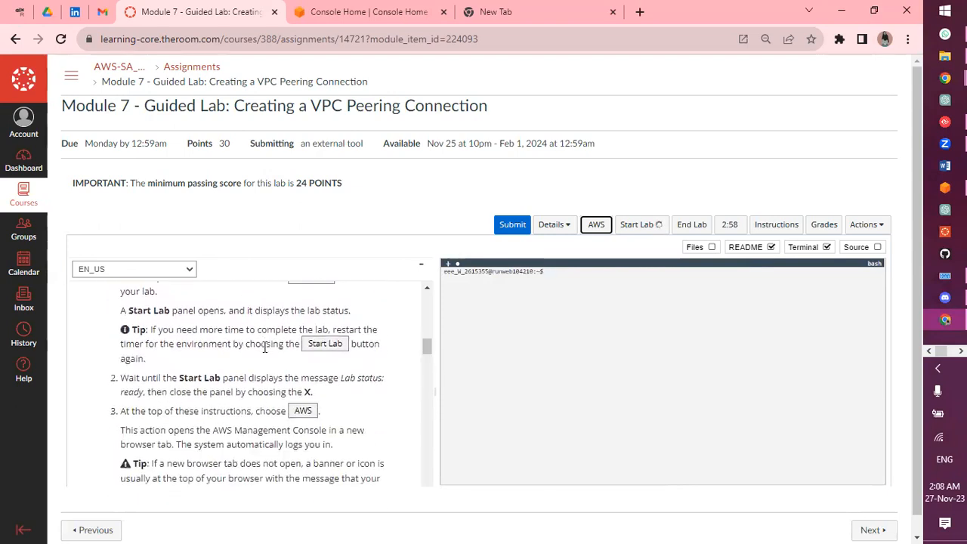
pyautogui.scroll(-2, 264, 347)
pyautogui.scroll(2, 264, 347)
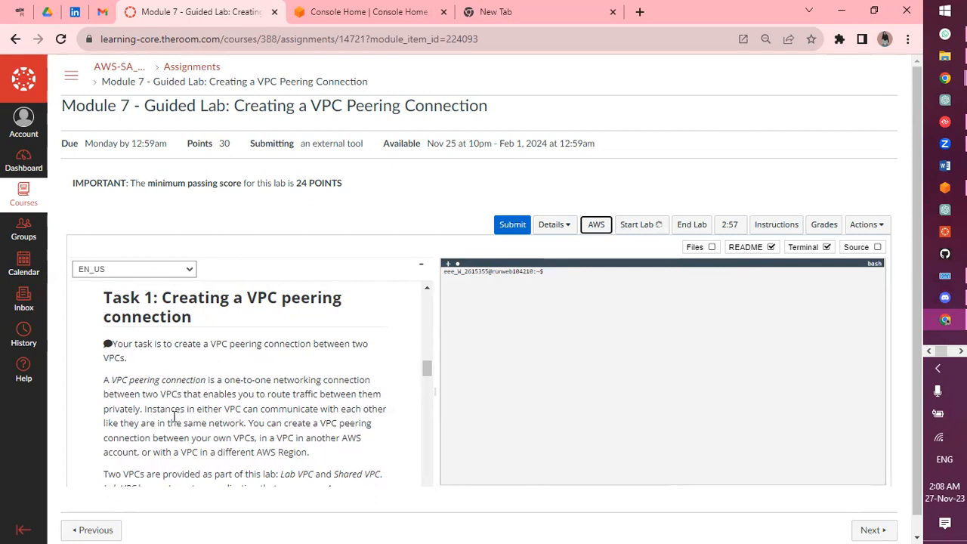
pyautogui.scroll(-1, 240, 442)
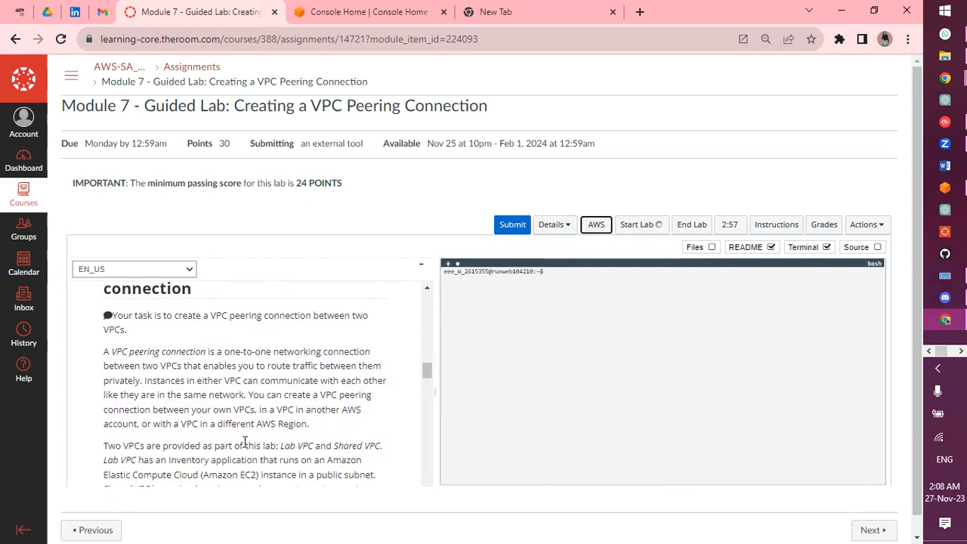
pyautogui.scroll(-7, 245, 442)
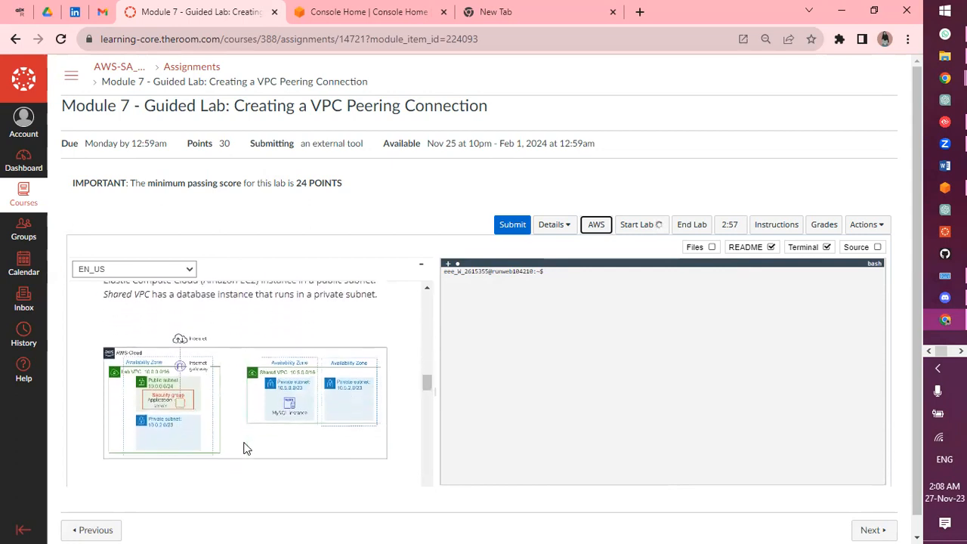
pyautogui.scroll(-3, 245, 442)
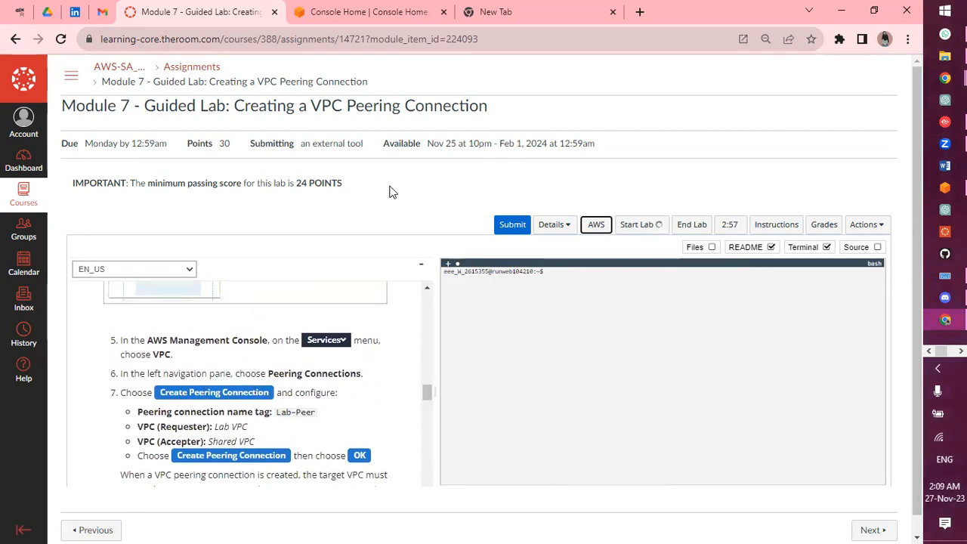
# Pull the Console Home tab into its own window placed beside the lab instructions
pyautogui.click(380, 12)
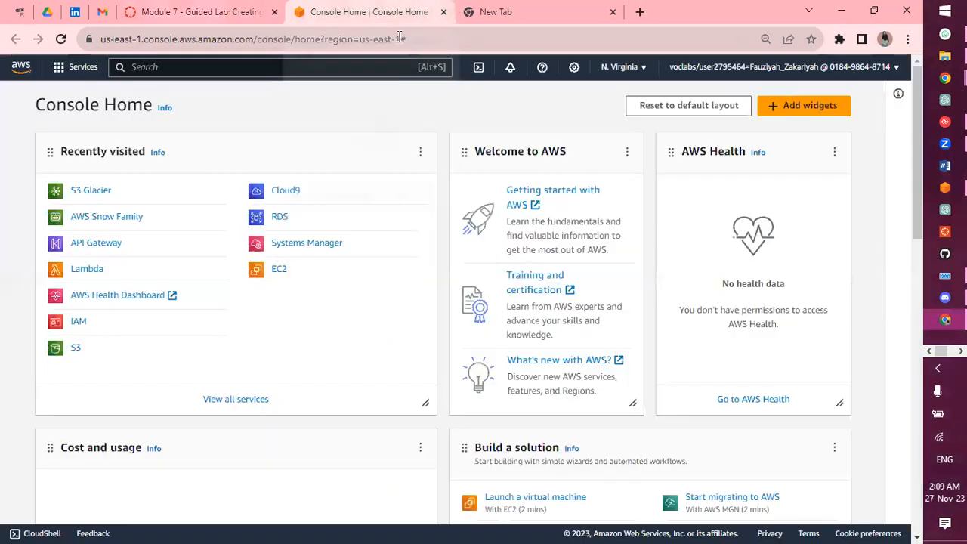
pyautogui.moveTo(378, 12); pyautogui.dragTo(620, 57)
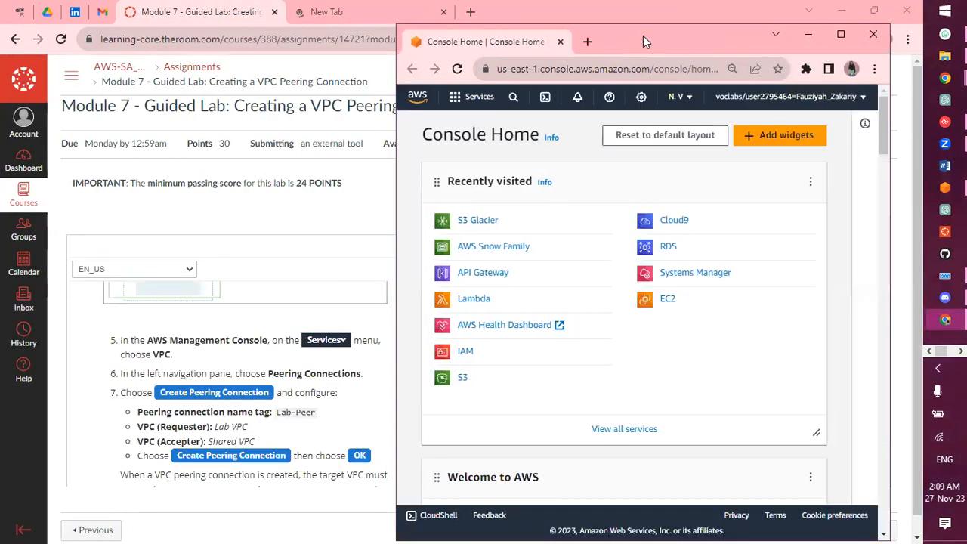
pyautogui.moveTo(643, 35); pyautogui.dragTo(669, 36)
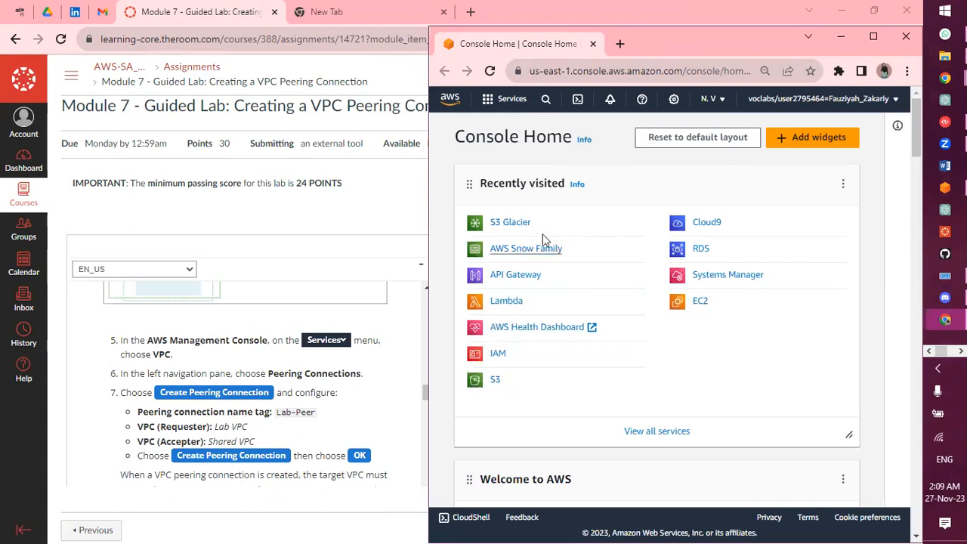
# Search for 'vpc', open the VPC console, and go to Peering connections
pyautogui.click(544, 101)
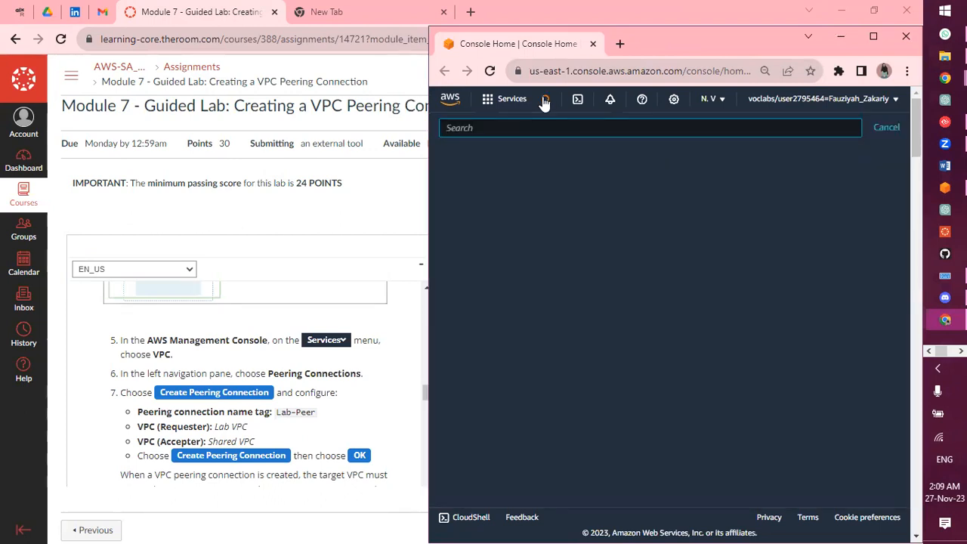
pyautogui.write('vpc')
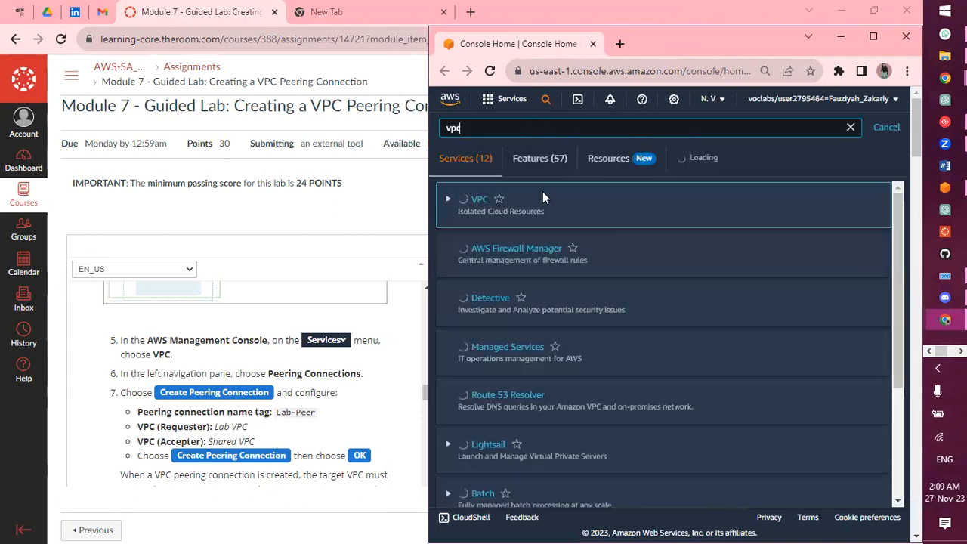
pyautogui.click(479, 215)
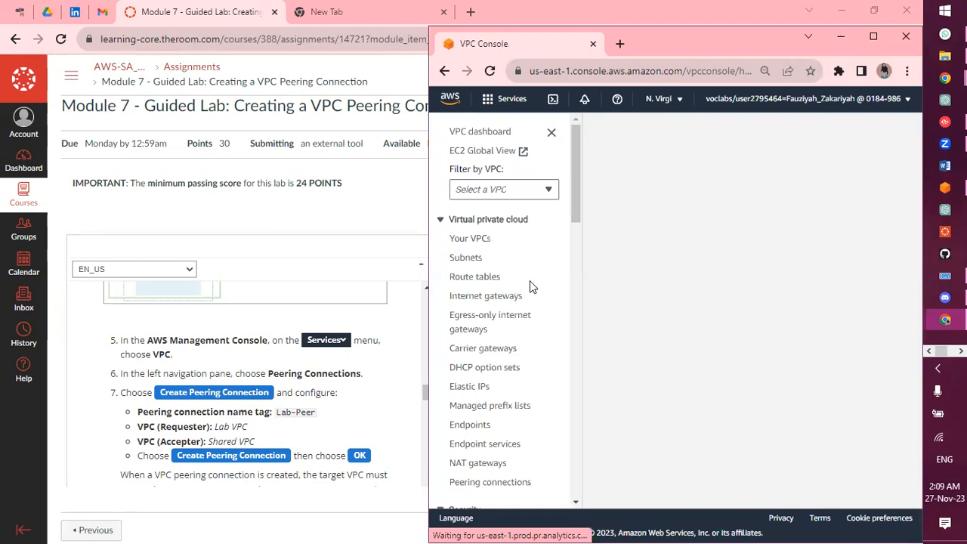
pyautogui.click(484, 484)
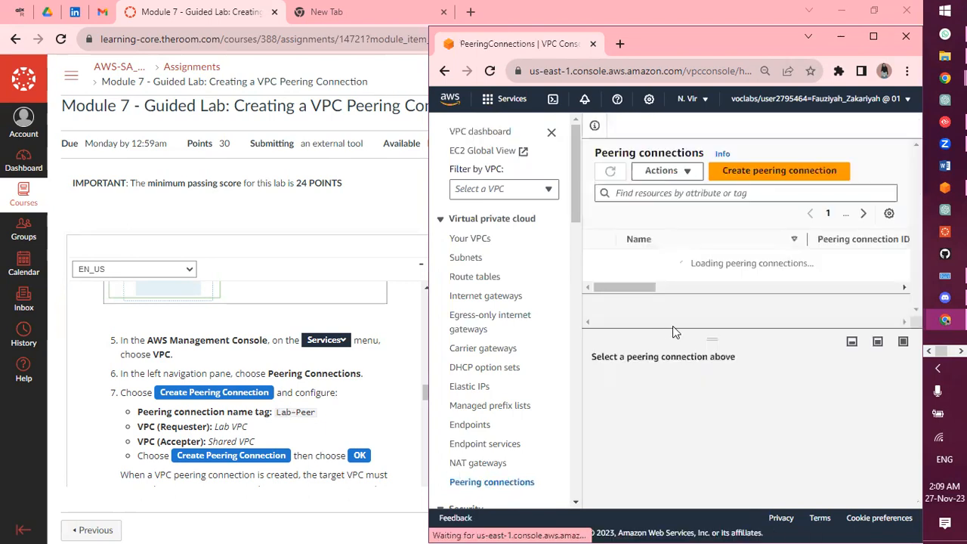
# Create peering connection 'Lab-Peer' with Lab VPC as requester and Shared VPC as accepter
pyautogui.click(769, 170)
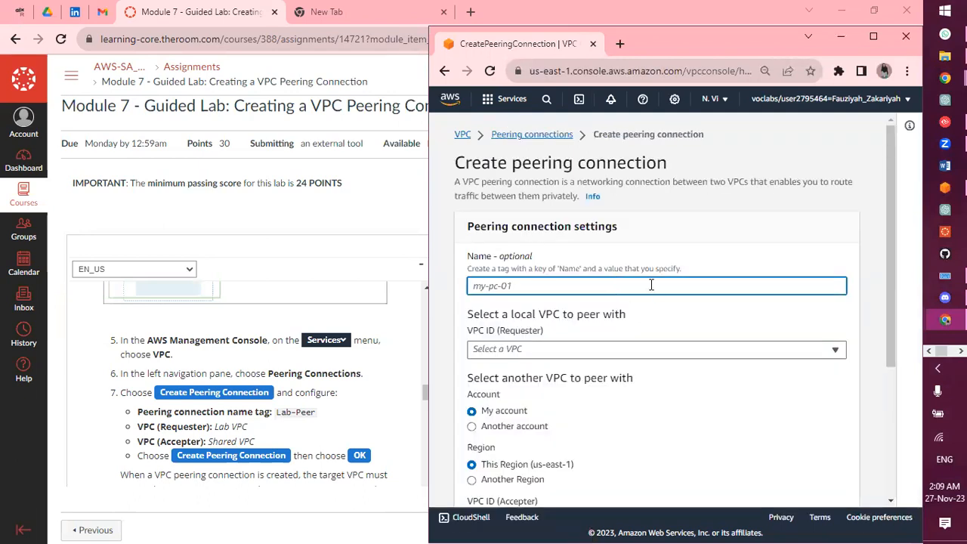
pyautogui.write('La')
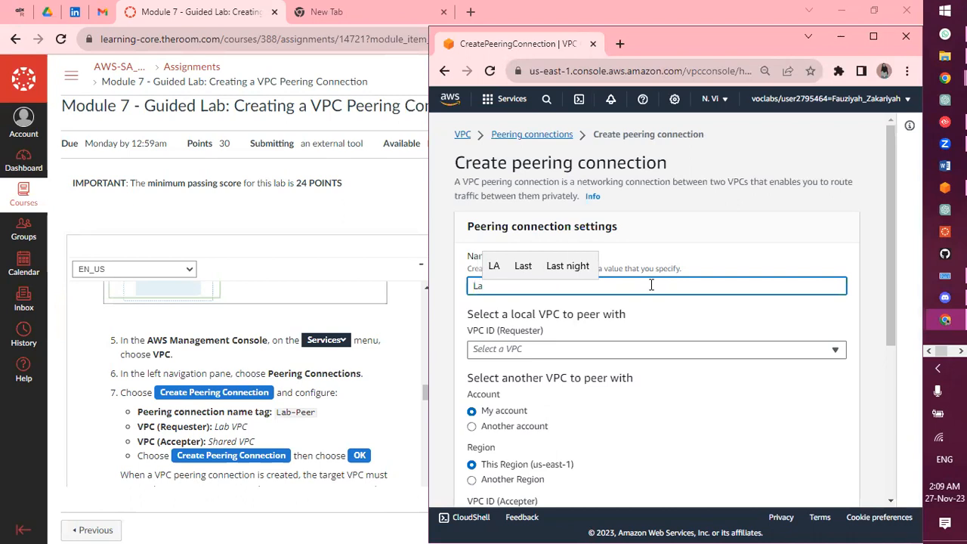
pyautogui.write('b-Peer')
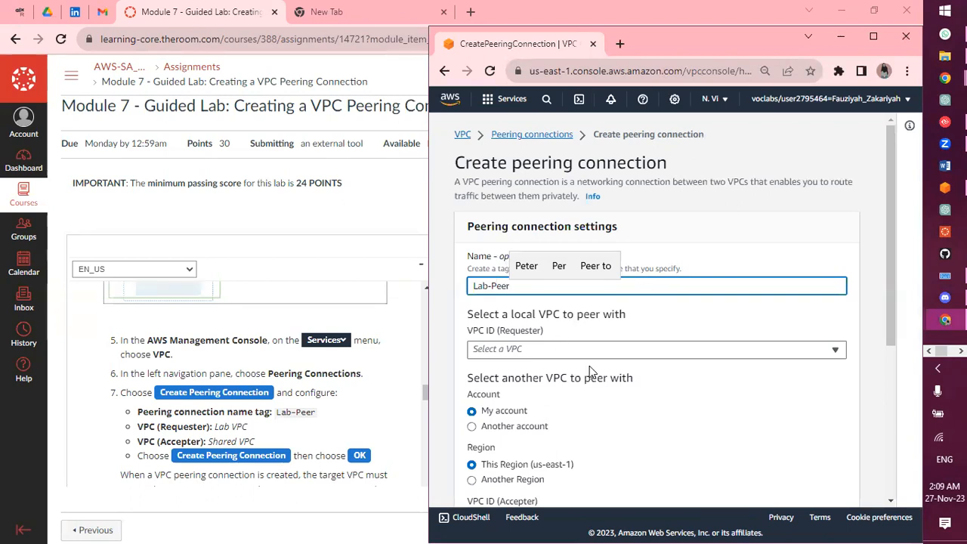
pyautogui.click(607, 349)
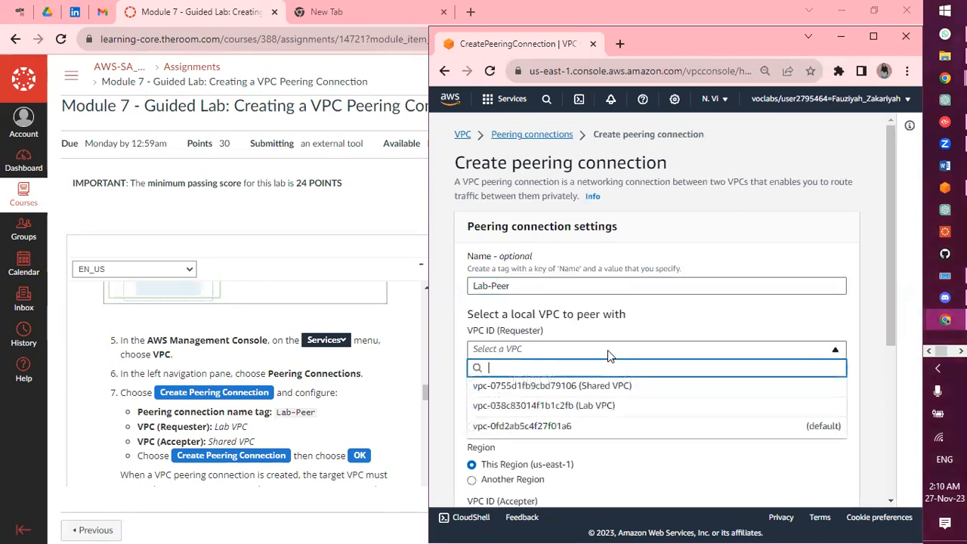
pyautogui.click(586, 407)
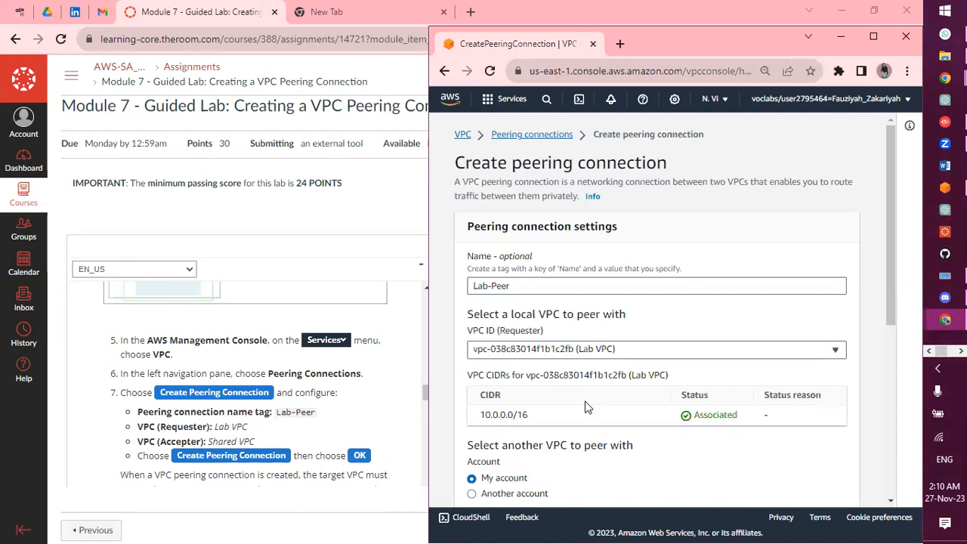
pyautogui.scroll(-5, 586, 407)
pyautogui.scroll(2, 587, 405)
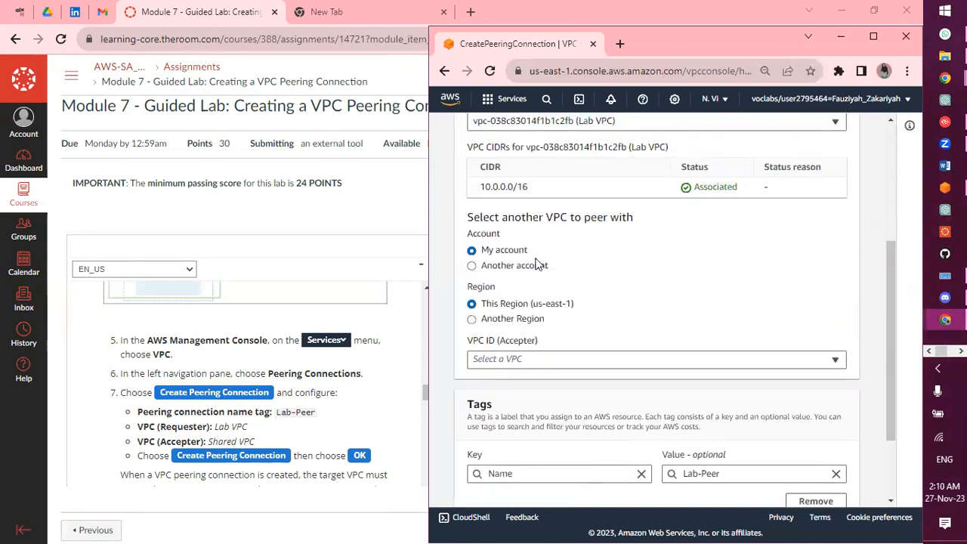
pyautogui.click(575, 360)
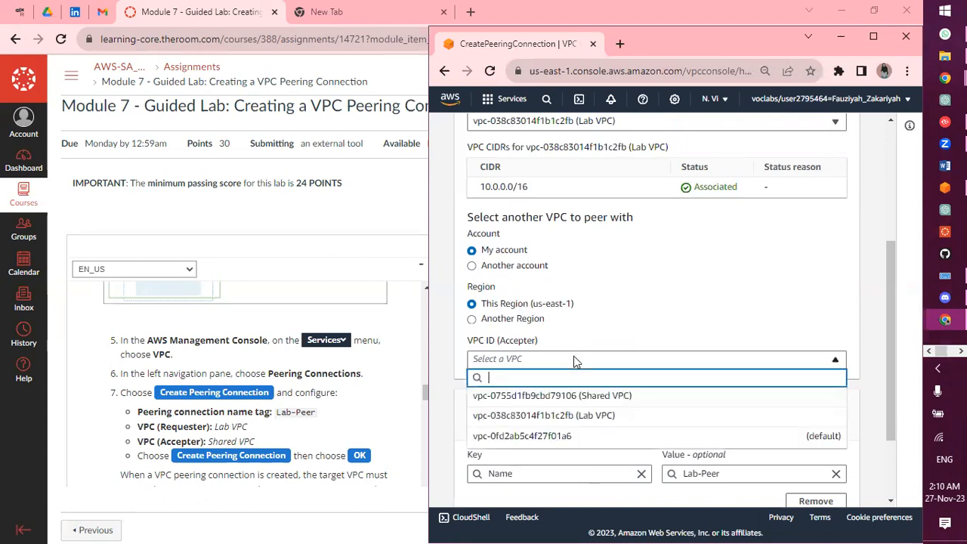
pyautogui.click(582, 401)
pyautogui.scroll(-3, 579, 403)
pyautogui.click(788, 486)
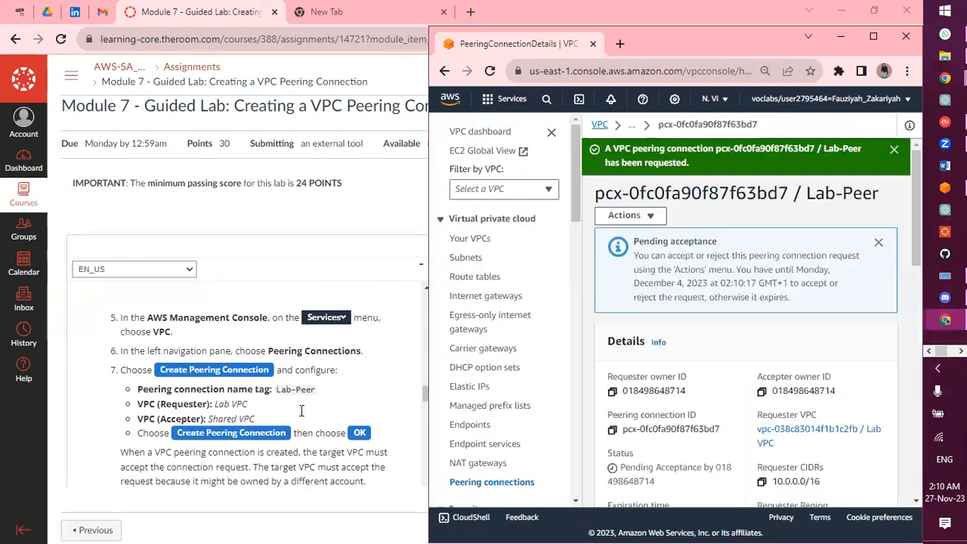
# Accept the Lab-Peer peering request through Actions > Accept request and confirm it
pyautogui.scroll(-2, 301, 411)
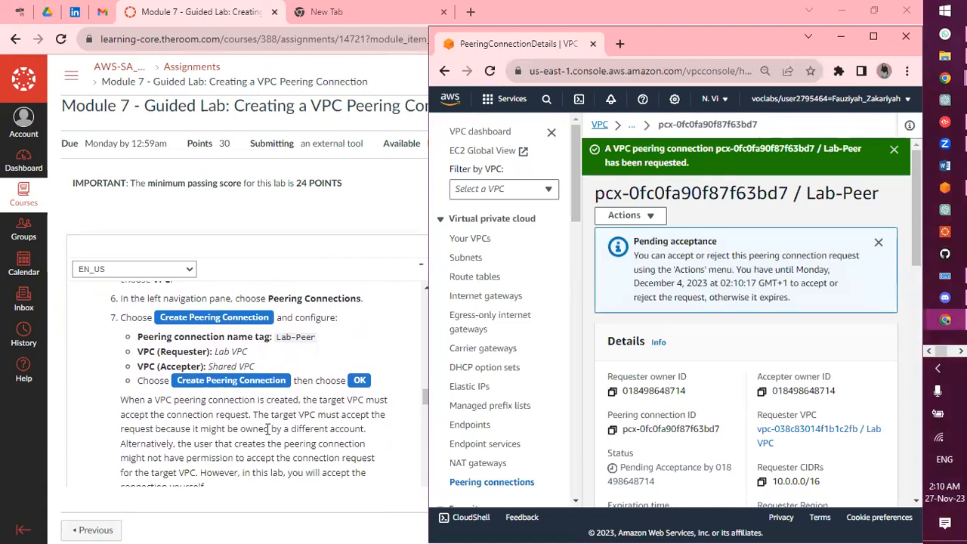
pyautogui.scroll(-5, 296, 408)
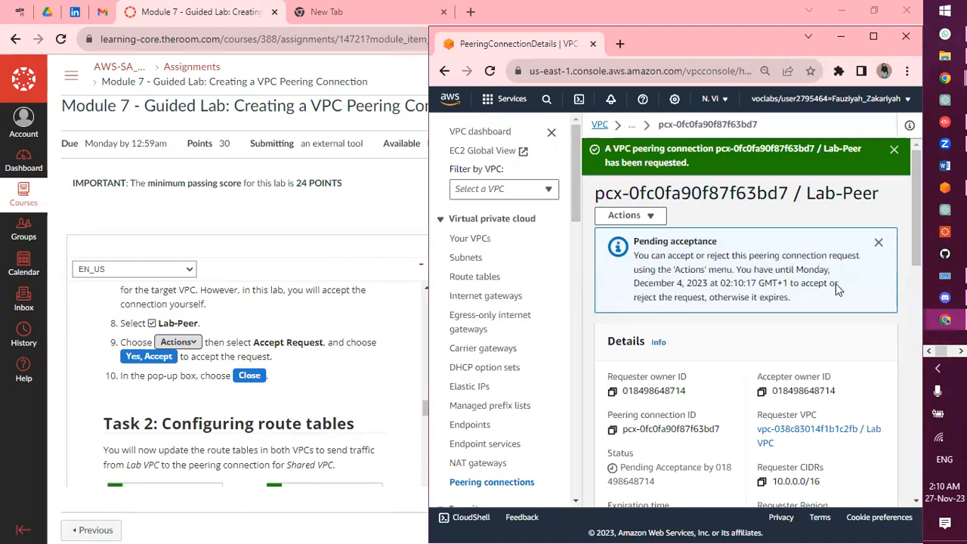
pyautogui.click(650, 219)
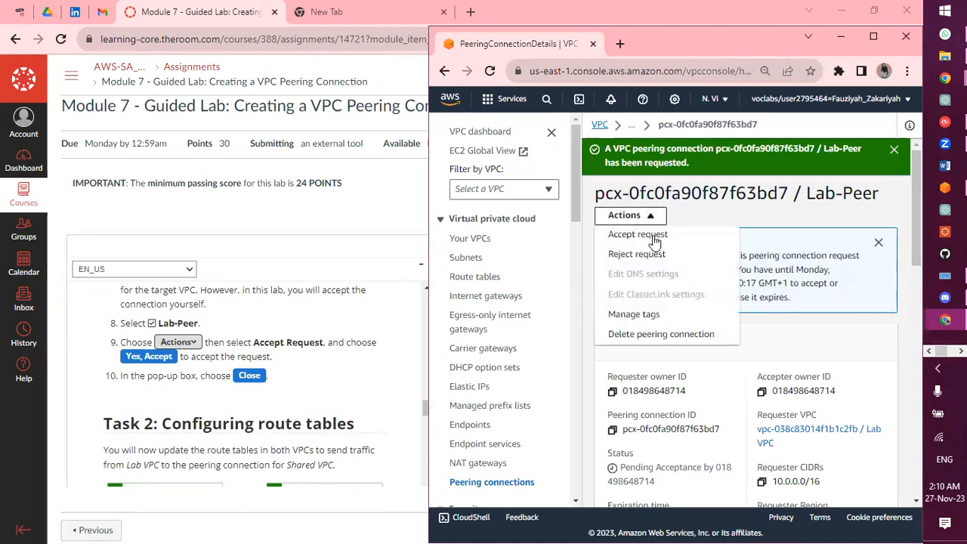
pyautogui.click(644, 237)
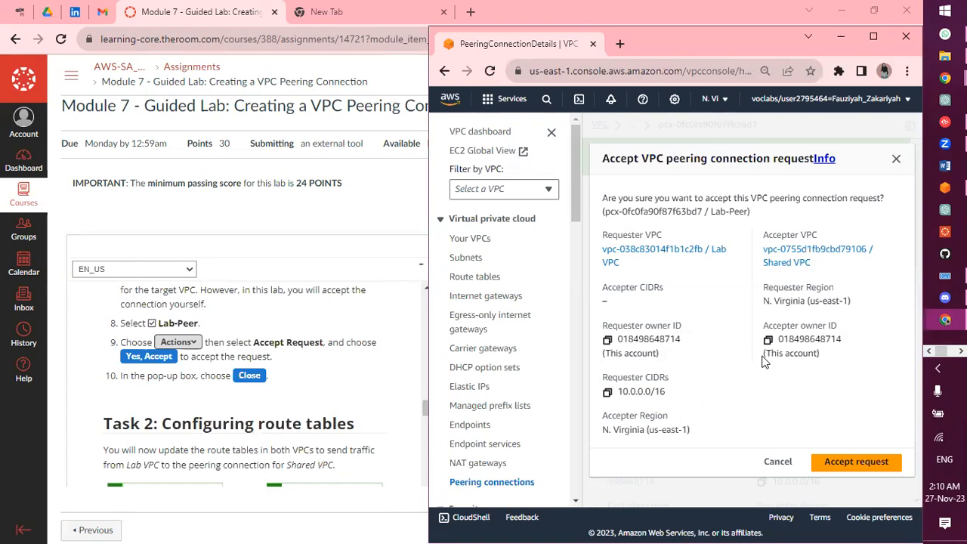
pyautogui.click(869, 464)
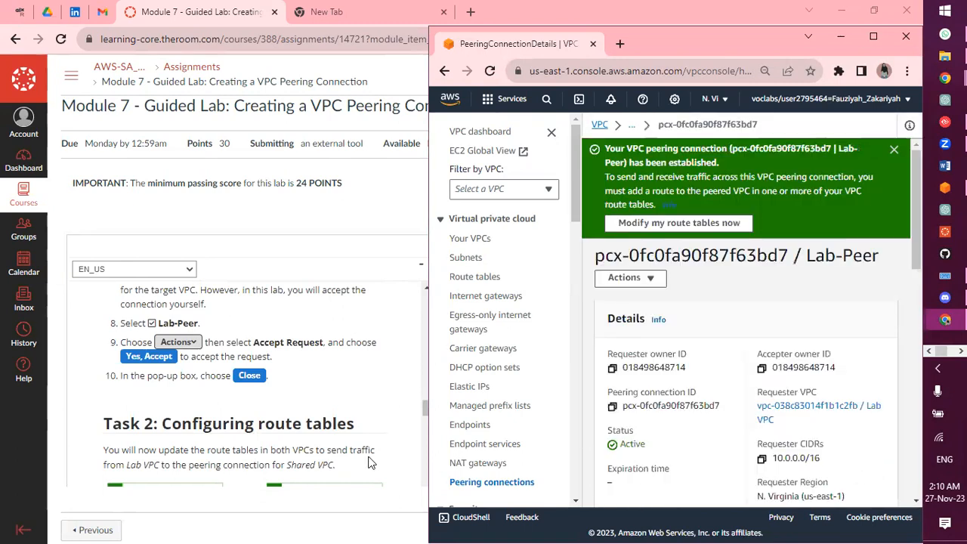
pyautogui.scroll(-2, 327, 439)
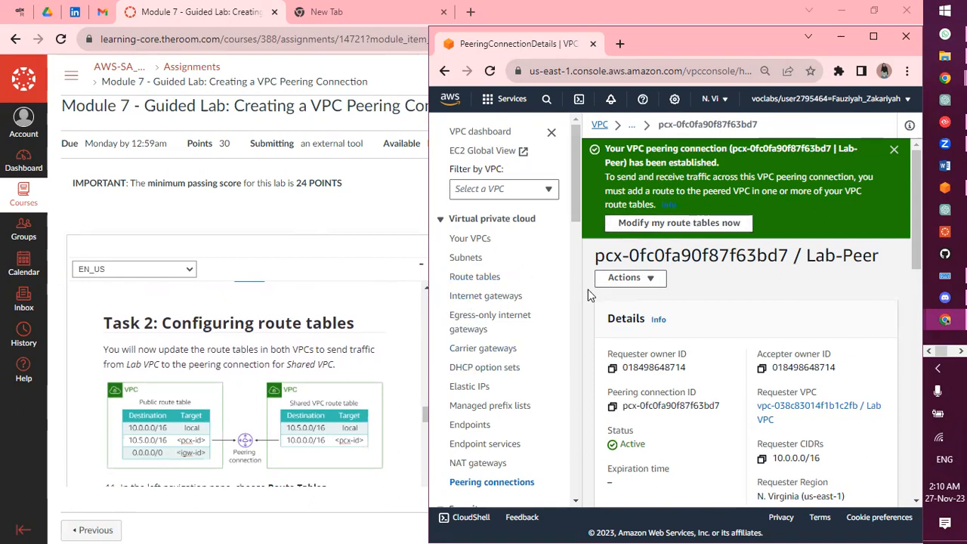
# From Modify my route tables, open the Lab Public Route Table and edit its routes
pyautogui.click(678, 230)
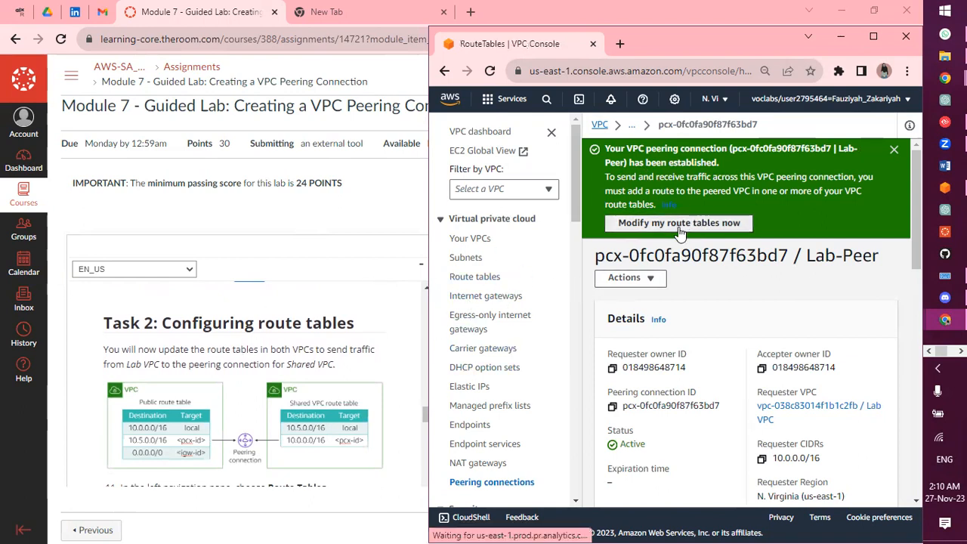
pyautogui.scroll(-1, 257, 421)
pyautogui.scroll(-2, 257, 421)
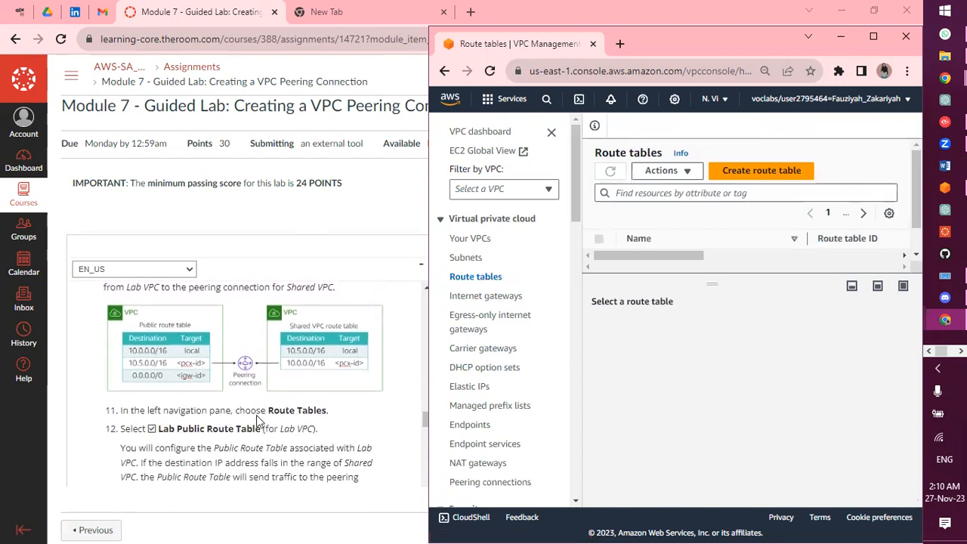
pyautogui.scroll(-1, 257, 421)
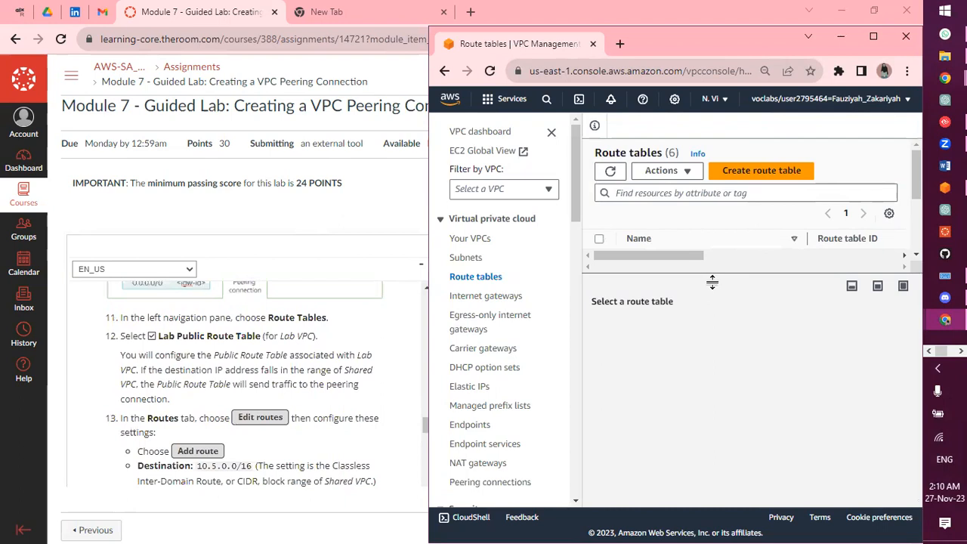
pyautogui.moveTo(714, 283); pyautogui.dragTo(727, 430)
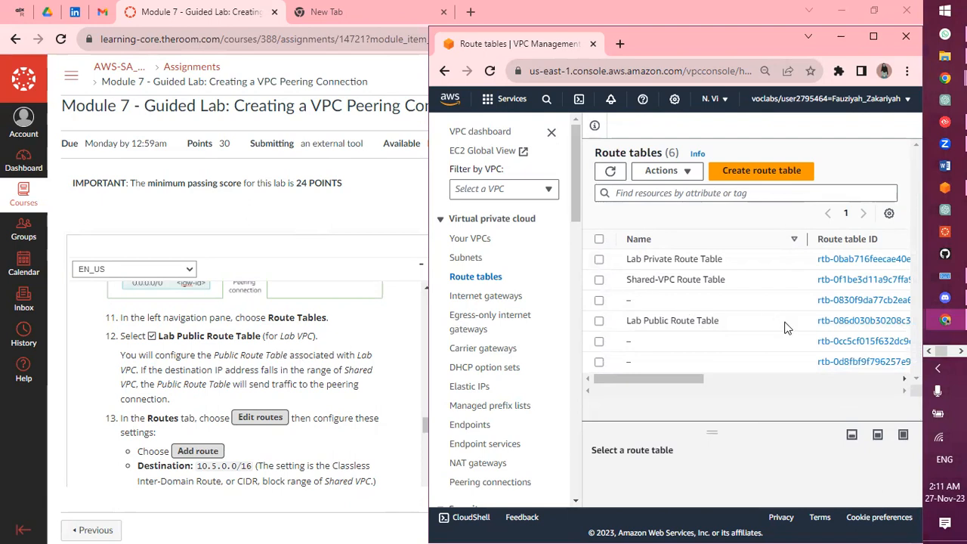
pyautogui.click(824, 321)
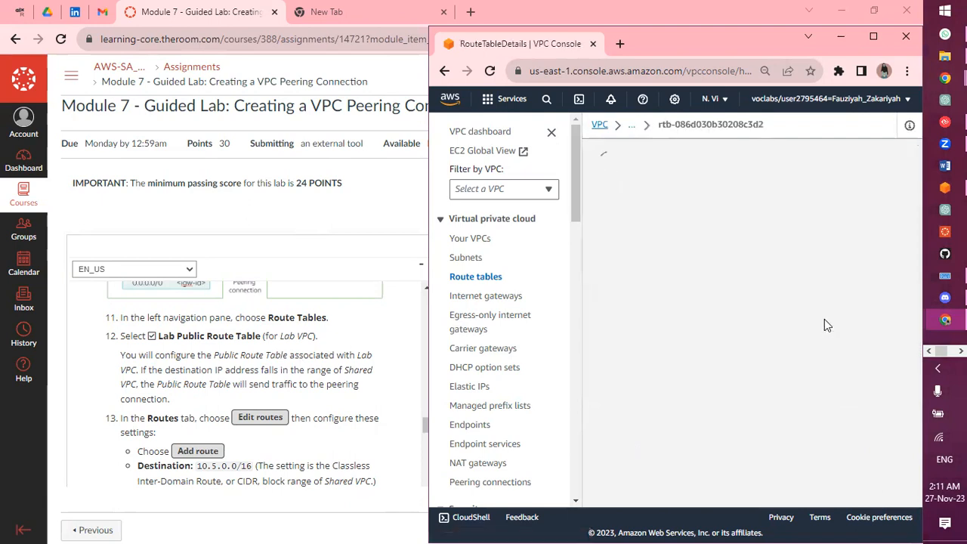
pyautogui.scroll(-2, 711, 396)
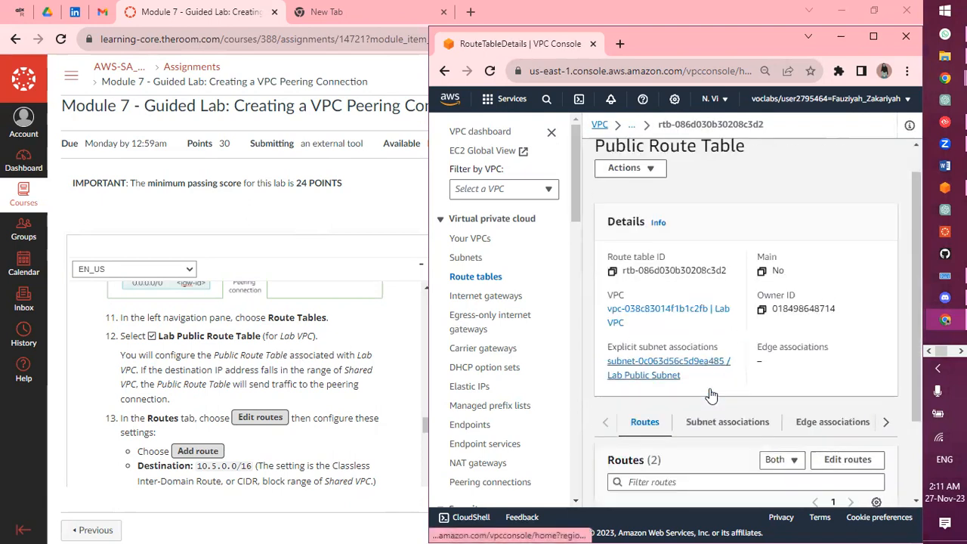
pyautogui.click(865, 357)
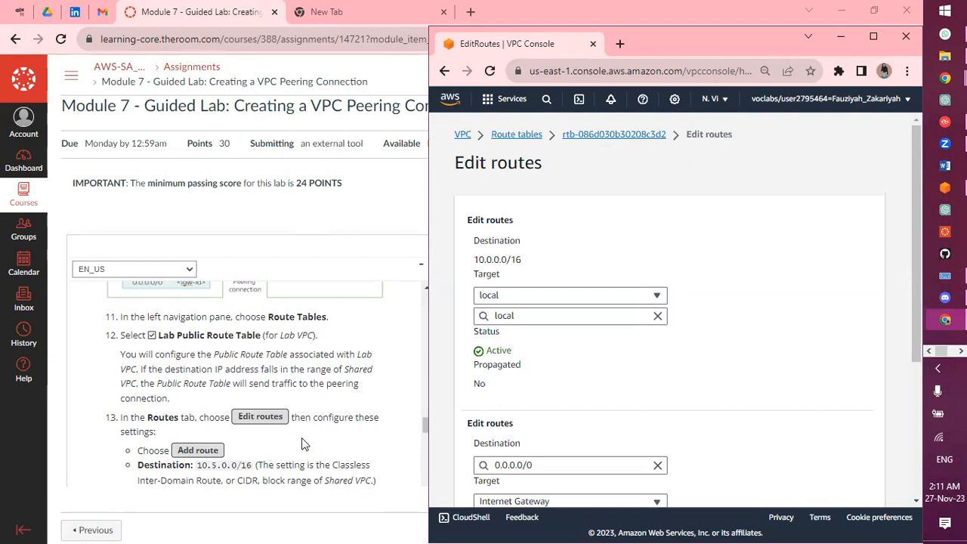
# Add a new route with destination 10.5.0.0/16
pyautogui.scroll(-1, 302, 444)
pyautogui.scroll(-3, 554, 424)
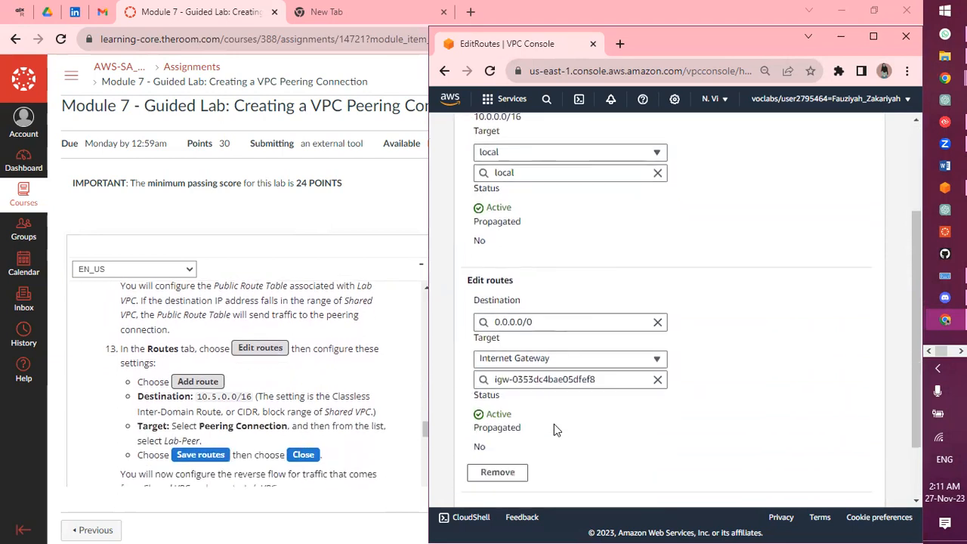
pyautogui.click(510, 443)
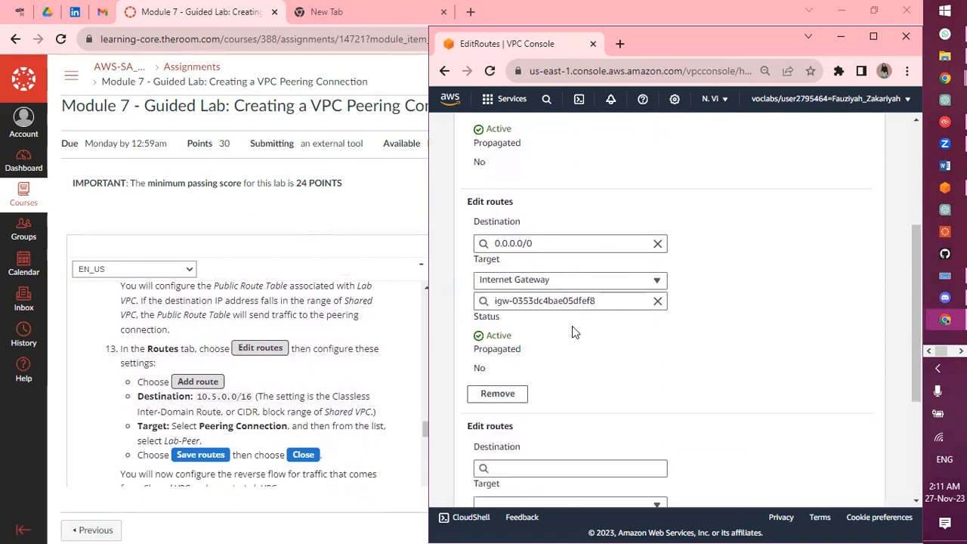
pyautogui.scroll(-3, 539, 443)
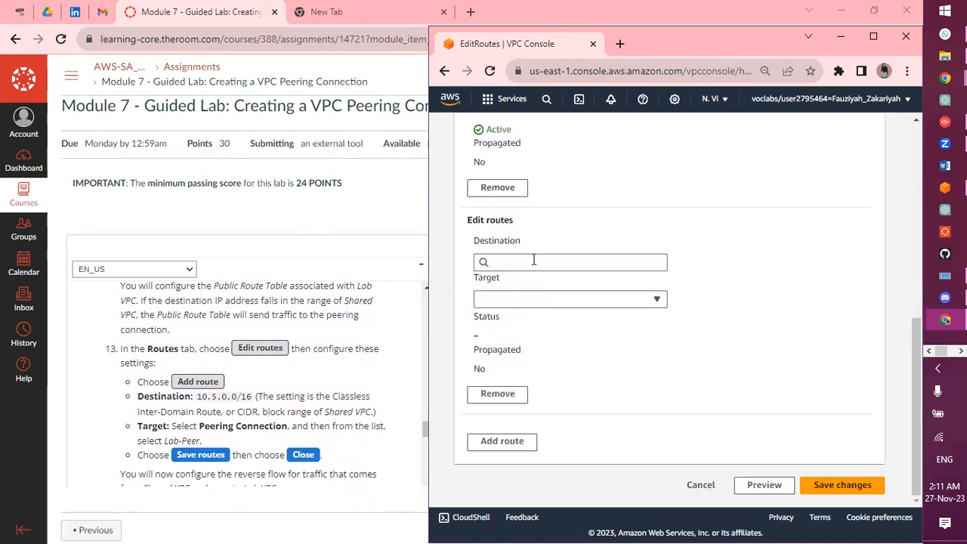
pyautogui.click(534, 260)
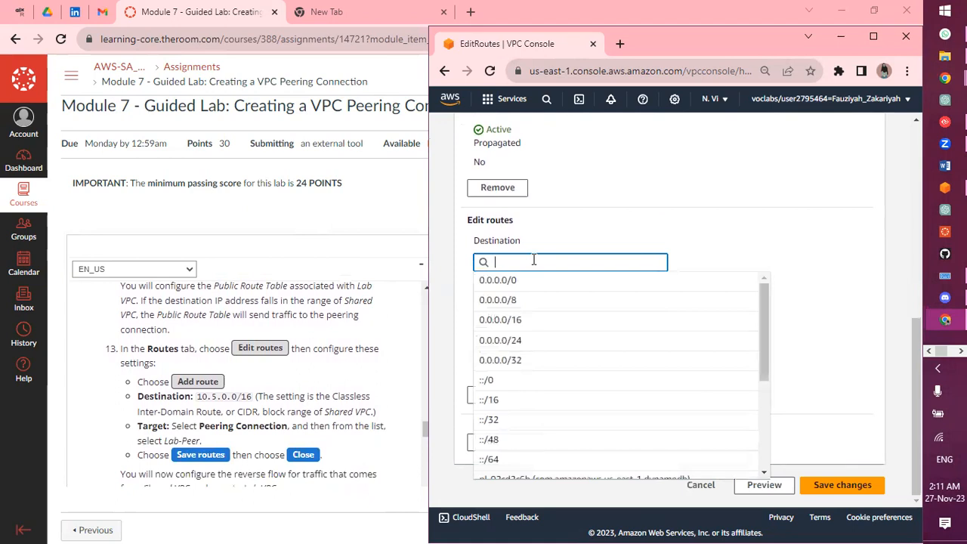
pyautogui.write('10.')
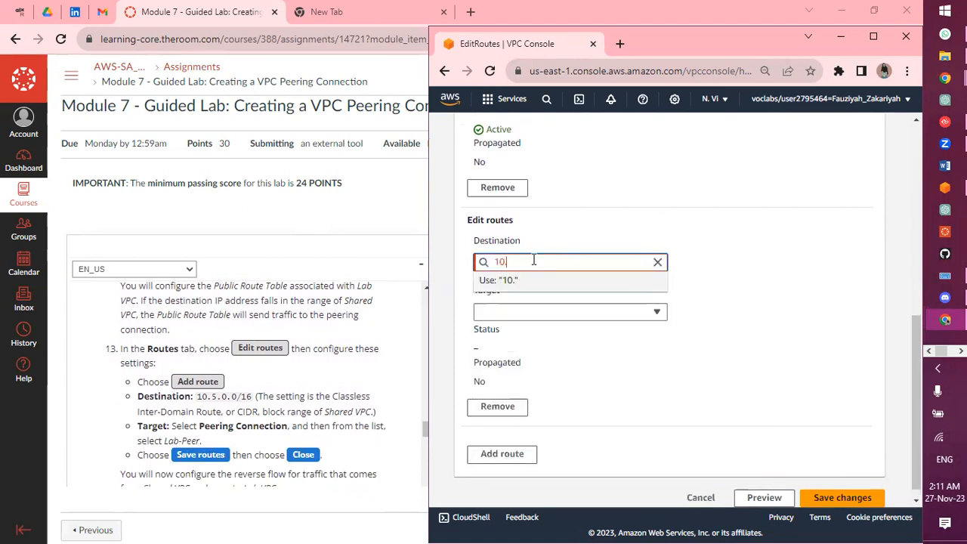
pyautogui.write('5.0.0/16')
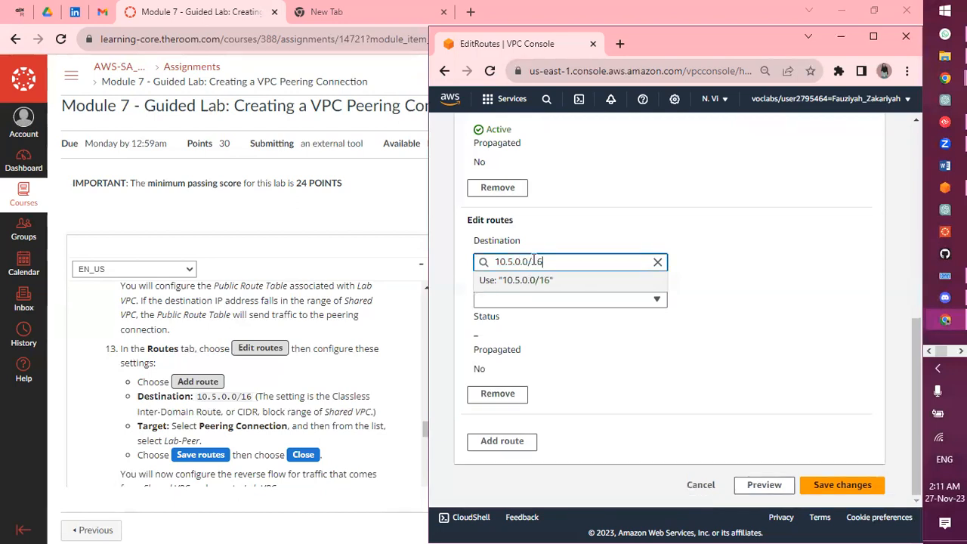
# Set the route's target to the Lab-Peer peering connection and save the changes
pyautogui.click(539, 300)
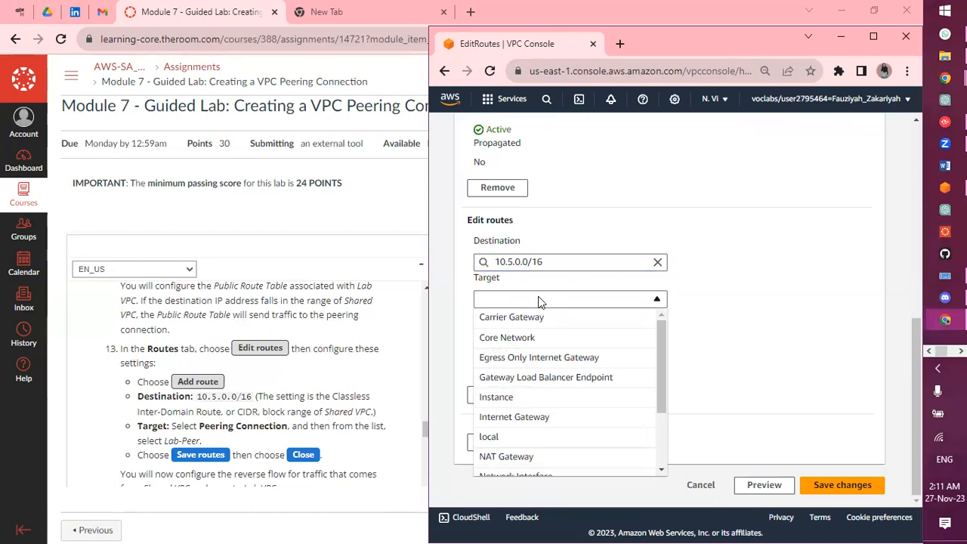
pyautogui.scroll(-2, 558, 420)
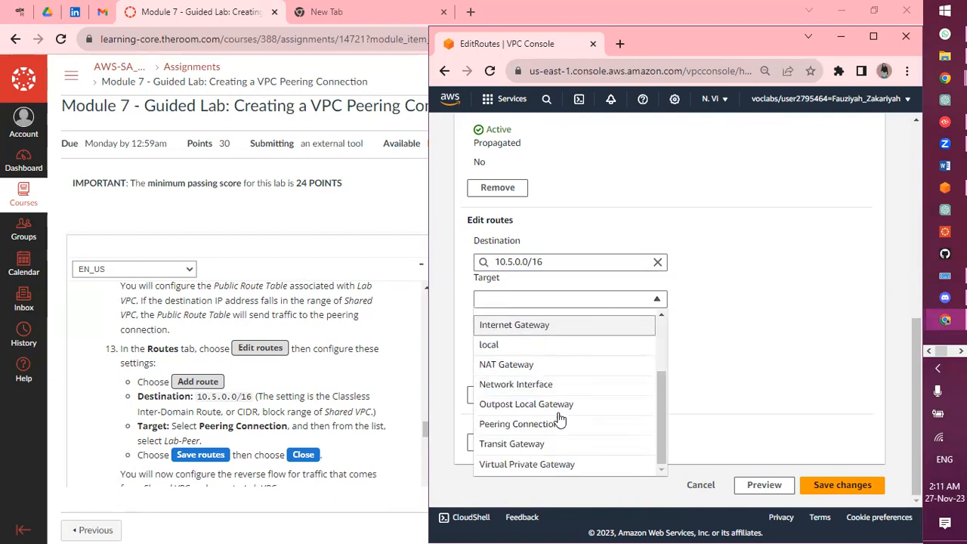
pyautogui.click(544, 428)
pyautogui.click(552, 319)
pyautogui.click(556, 363)
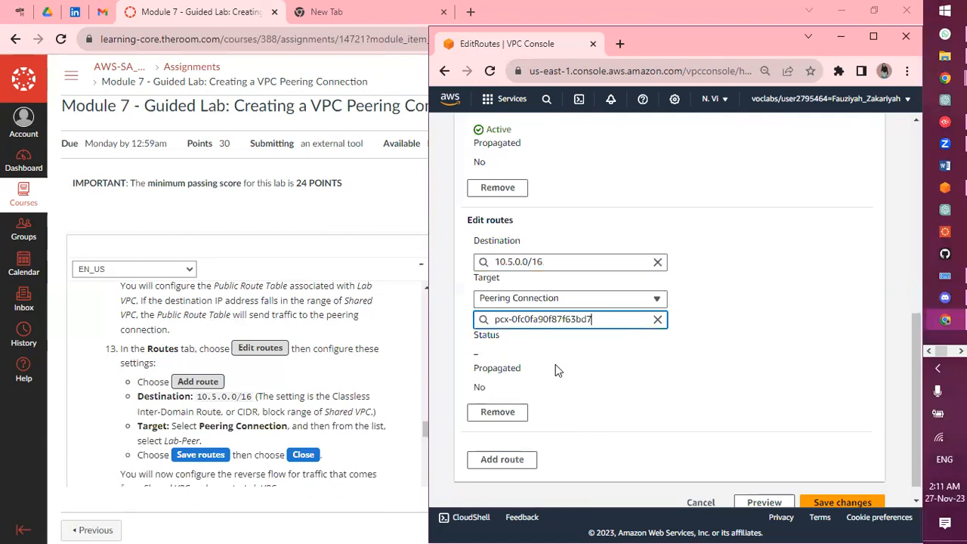
pyautogui.scroll(-1, 556, 370)
pyautogui.click(822, 499)
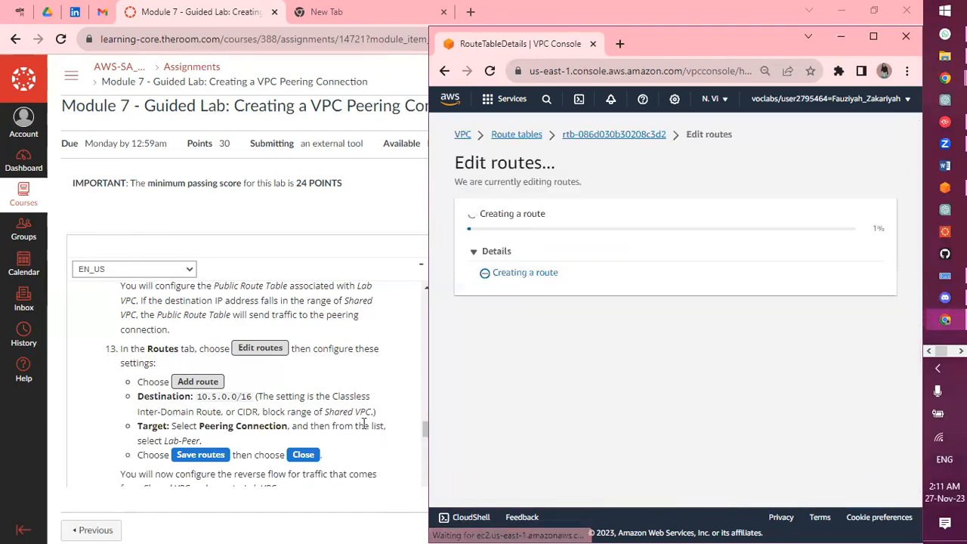
pyautogui.scroll(-3, 364, 423)
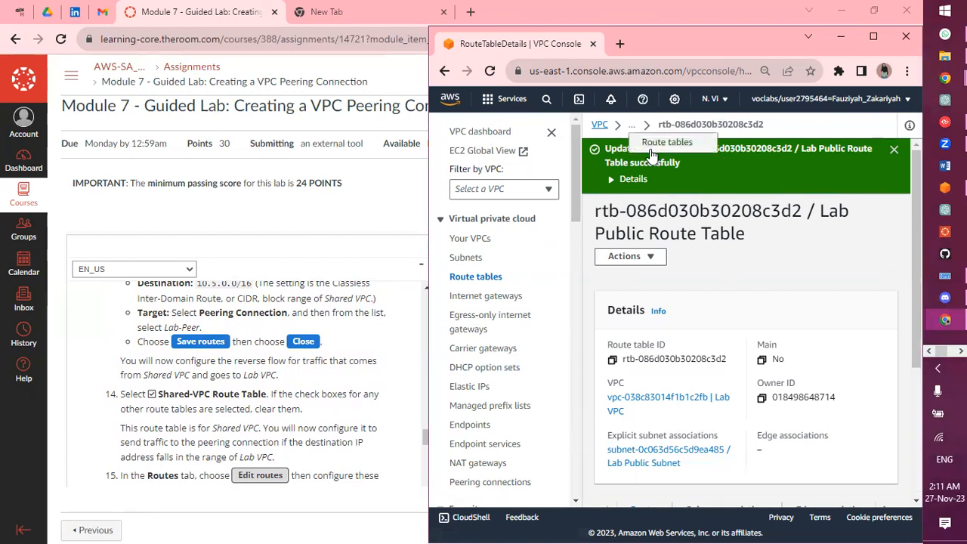
# Open the Shared-VPC Route Table from Route tables, edit its routes, and add an empty route
pyautogui.click(633, 129)
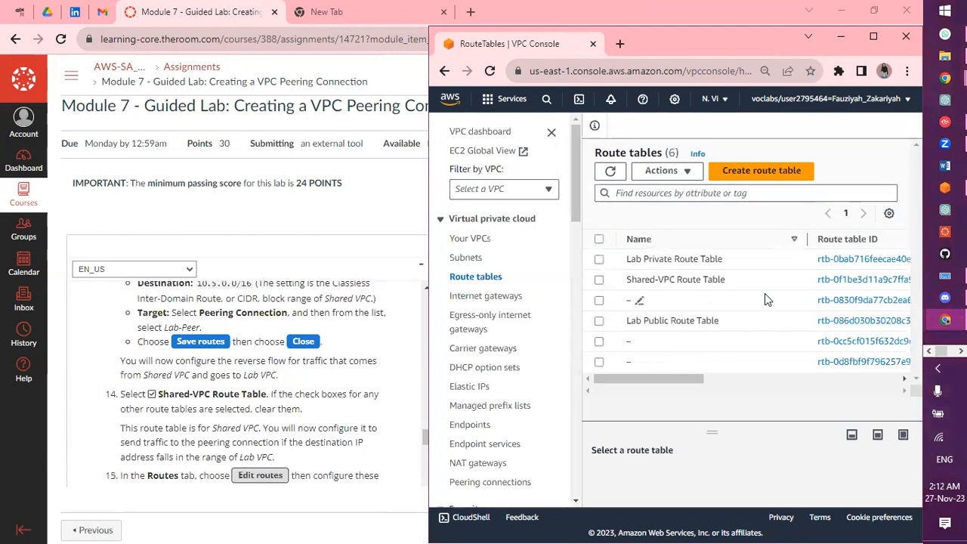
pyautogui.click(836, 281)
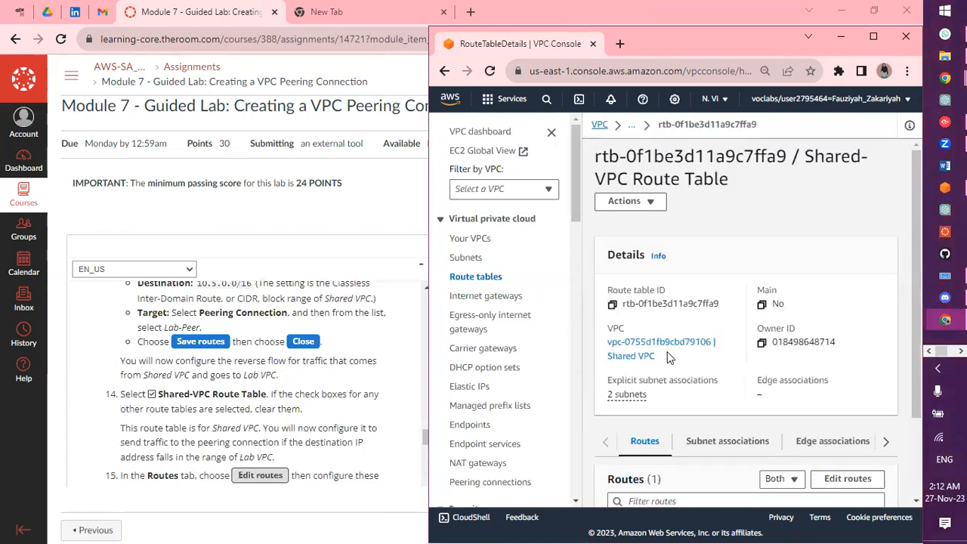
pyautogui.scroll(-3, 789, 359)
pyautogui.click(828, 380)
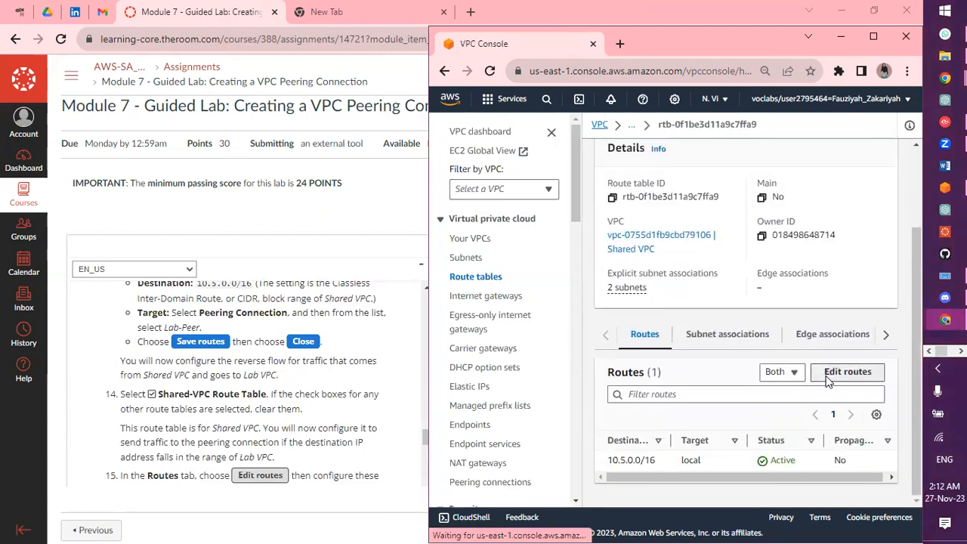
pyautogui.click(505, 439)
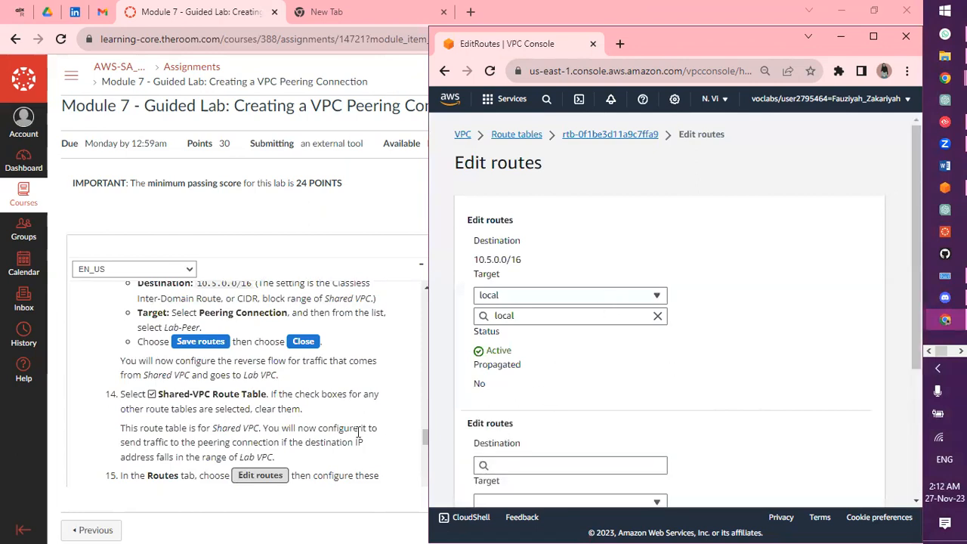
# Enter 10.0.0.0/16 as the new route's destination
pyautogui.scroll(-2, 358, 432)
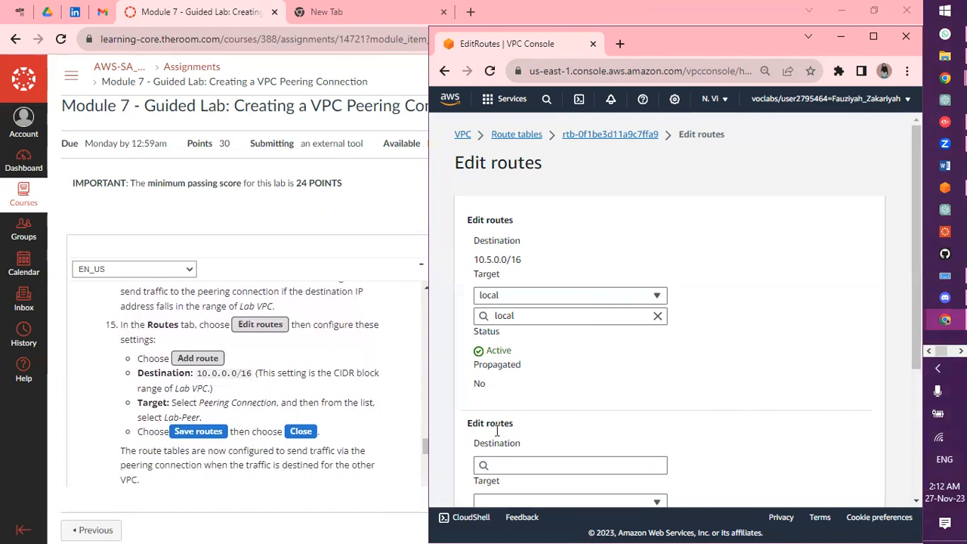
pyautogui.click(512, 465)
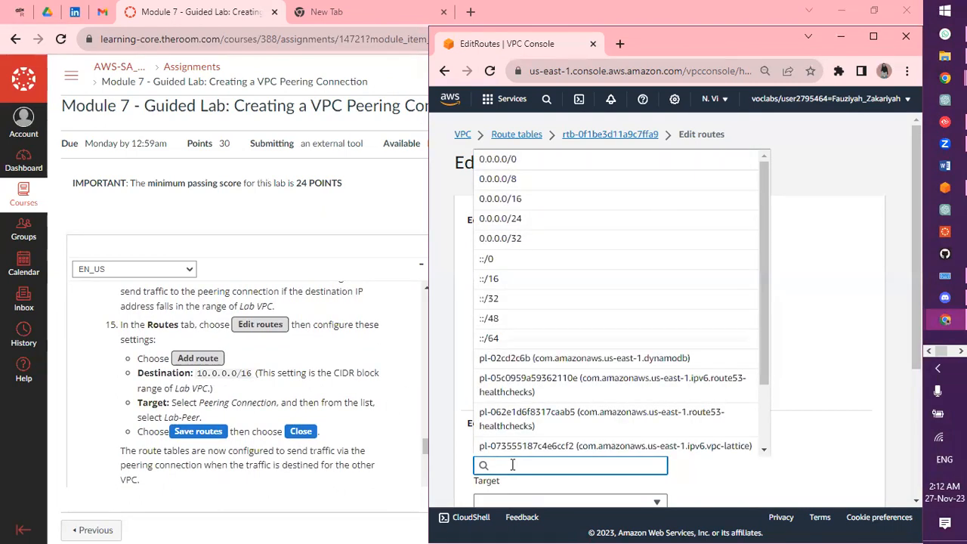
pyautogui.write('10.0.0.0/16')
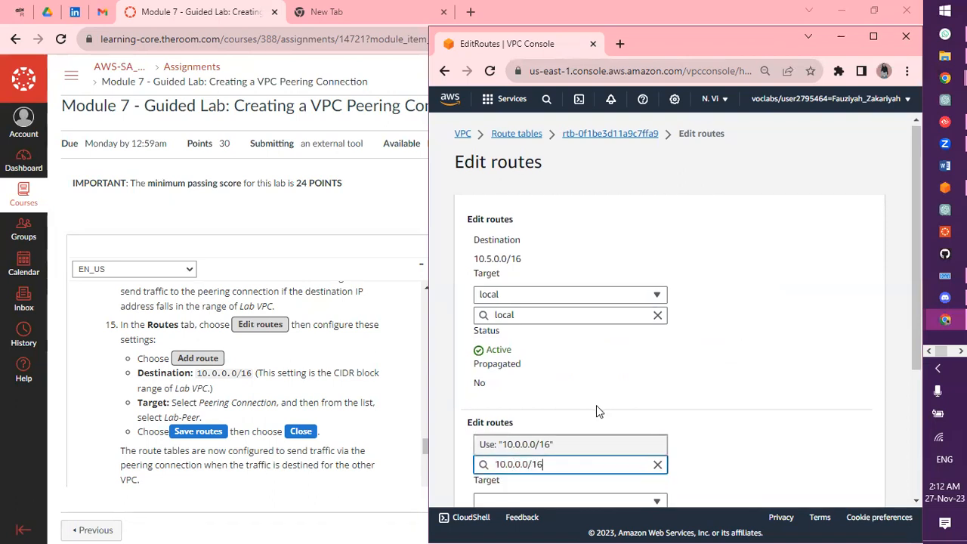
pyautogui.scroll(-3, 596, 405)
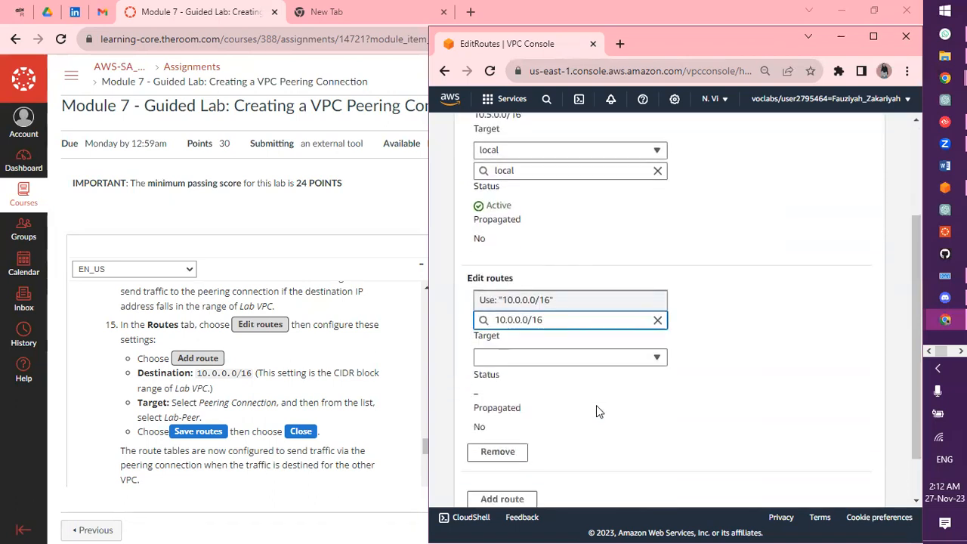
# Target the route at the Lab-Peer peering connection (pcx-0fc0fa90f87f63bd7) and save
pyautogui.click(594, 317)
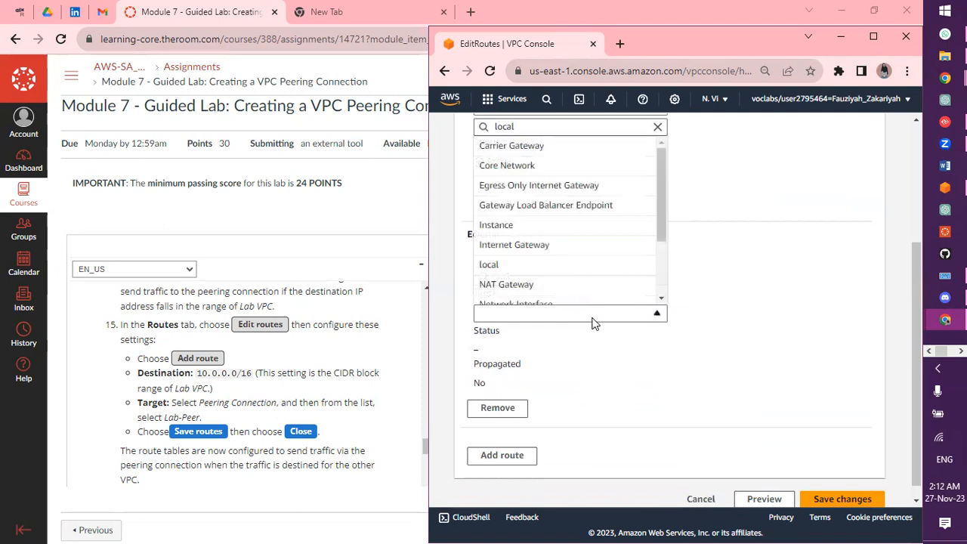
pyautogui.scroll(-2, 551, 287)
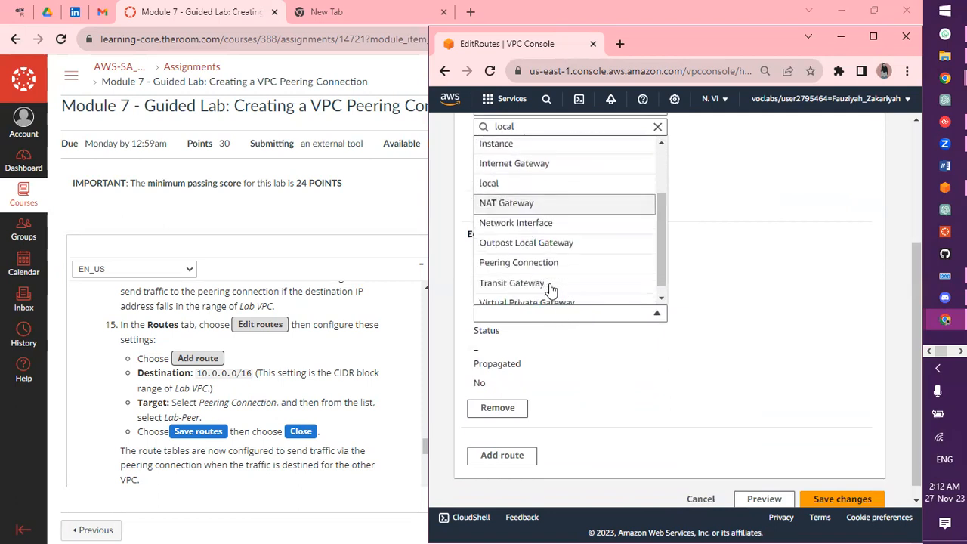
pyautogui.click(536, 262)
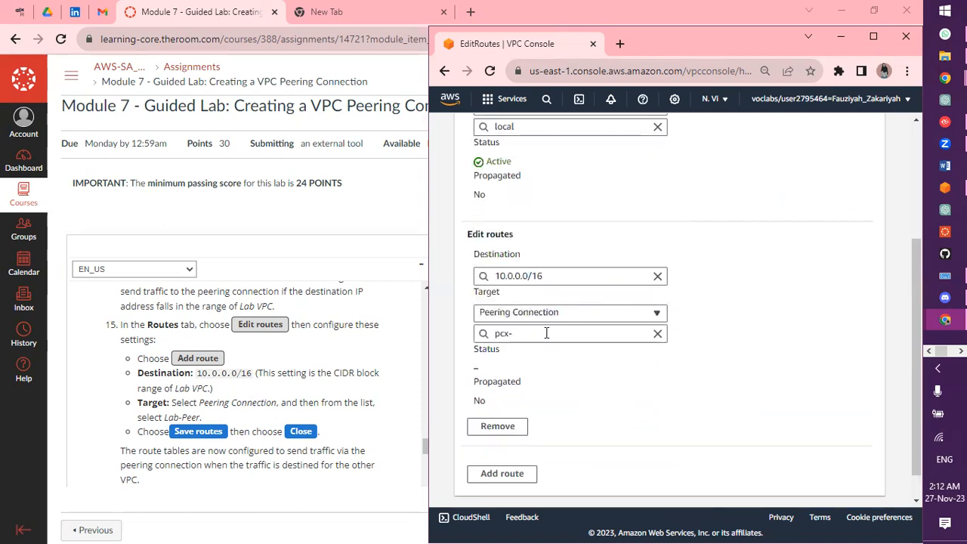
pyautogui.click(546, 334)
pyautogui.click(580, 378)
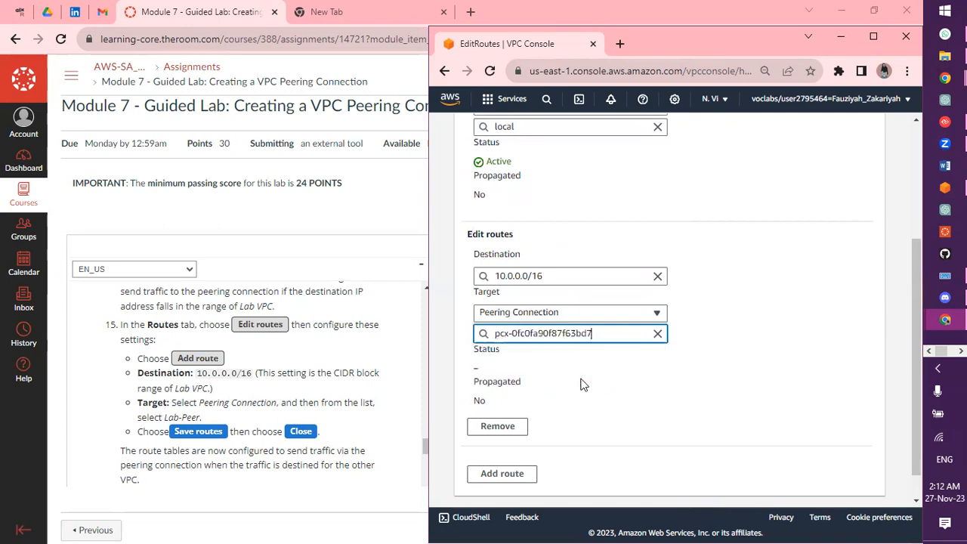
pyautogui.scroll(-2, 605, 390)
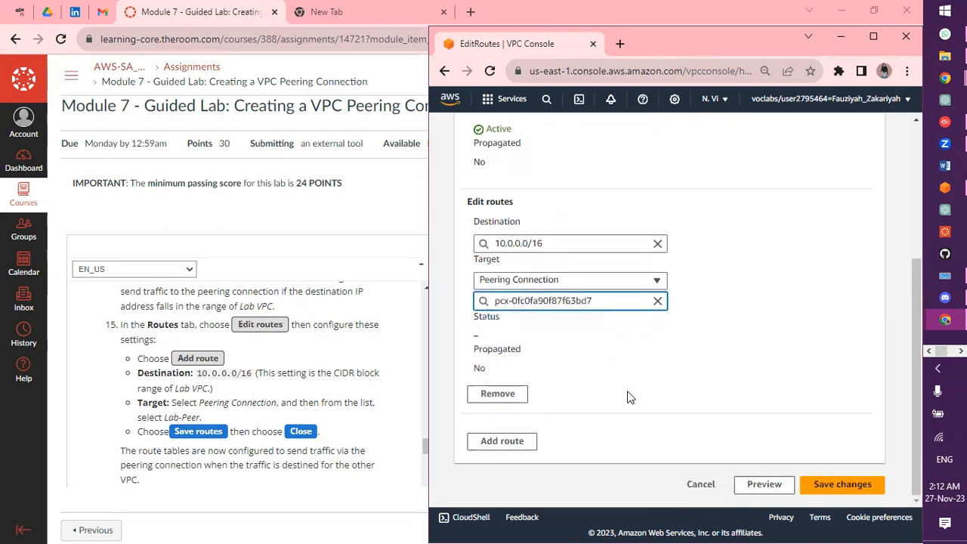
pyautogui.click(820, 484)
pyautogui.scroll(-2, 307, 435)
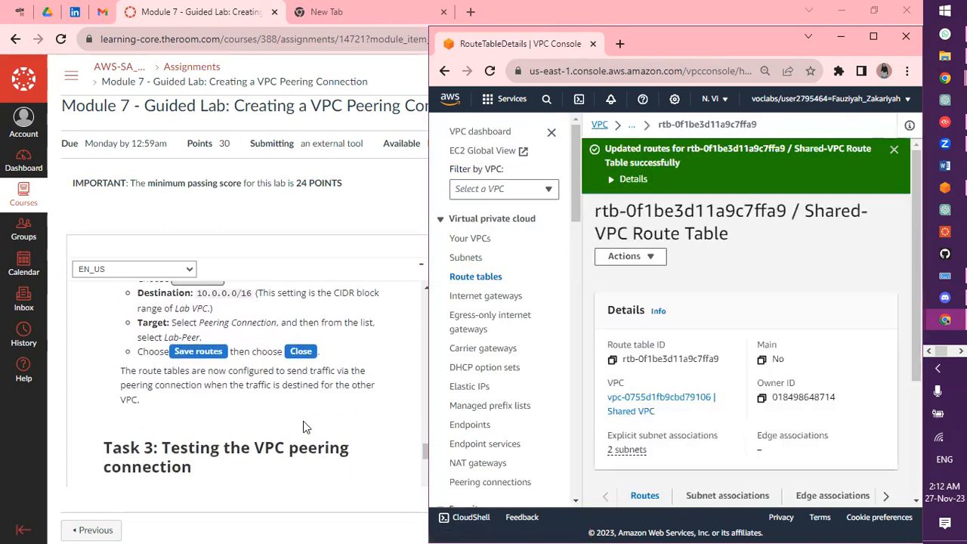
pyautogui.scroll(-2, 336, 427)
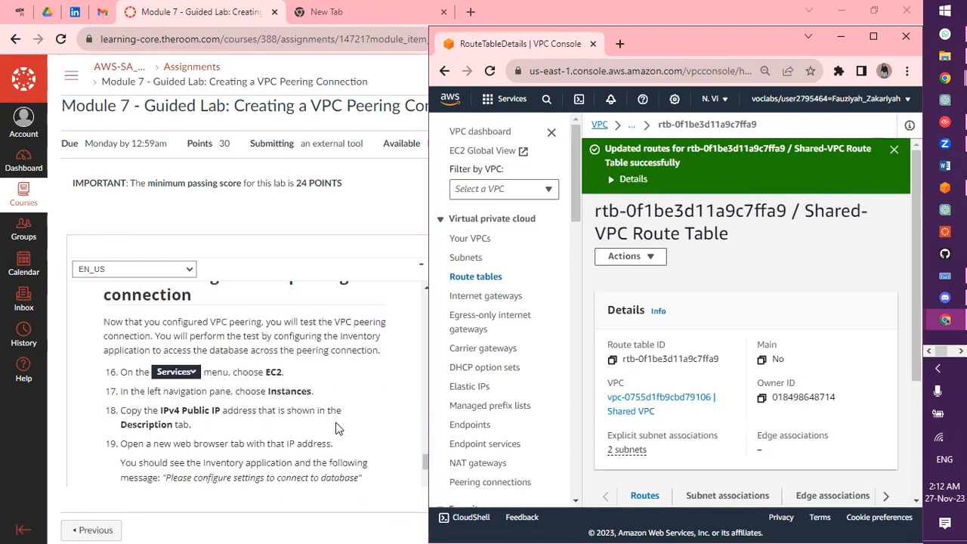
# Search 'ec2', open the EC2 console, and list Instances to see App Server running
pyautogui.click(547, 101)
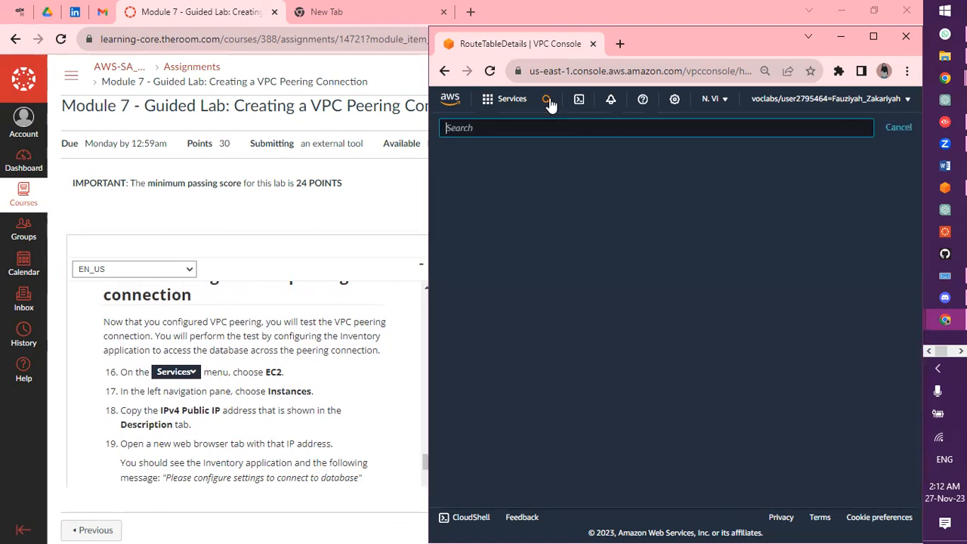
pyautogui.write('ec2')
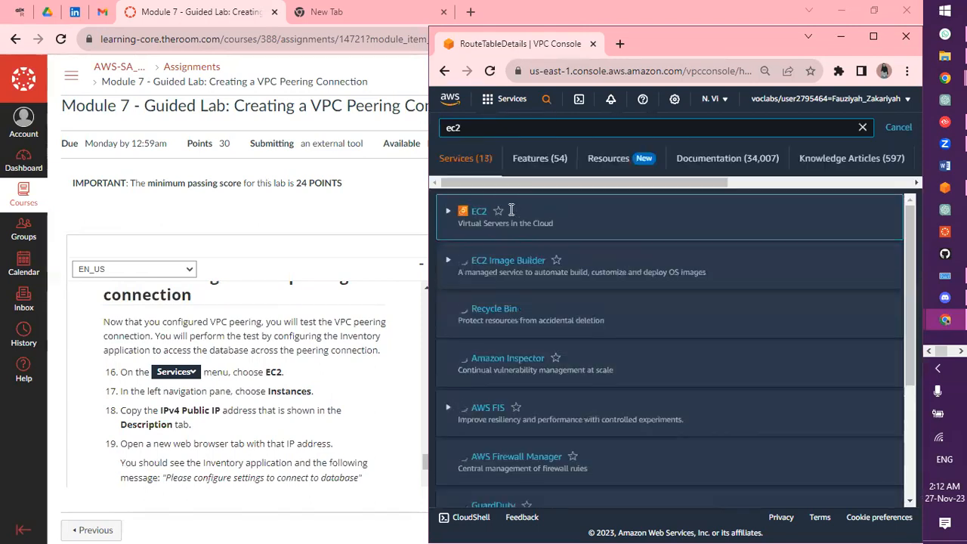
pyautogui.click(478, 212)
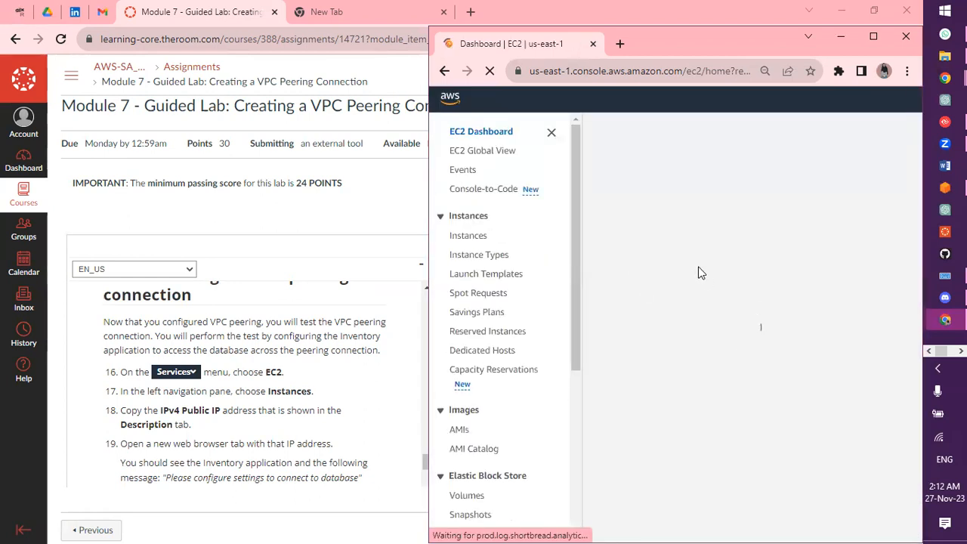
pyautogui.click(481, 239)
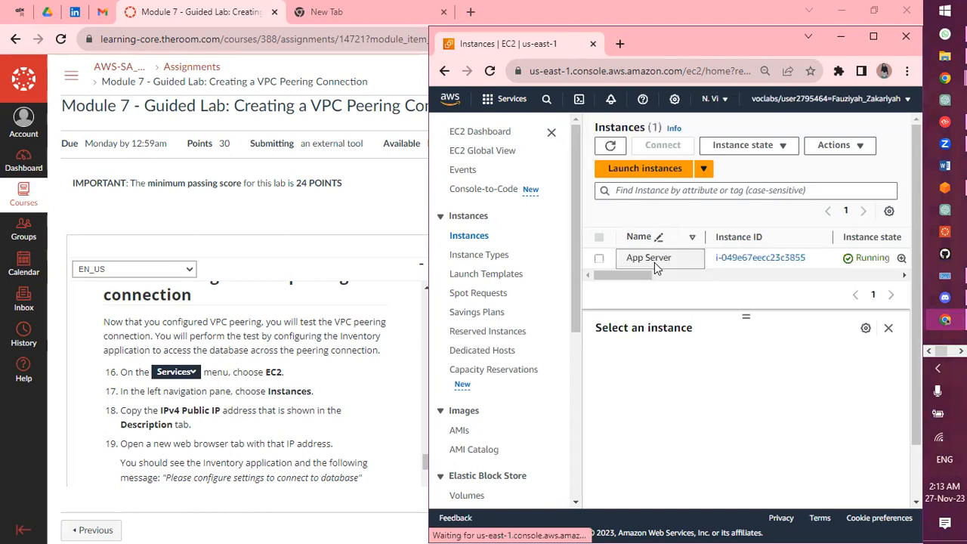
# Select App Server, copy its public IPv4 address 18.232.99.99, and open it in a new tab
pyautogui.click(600, 259)
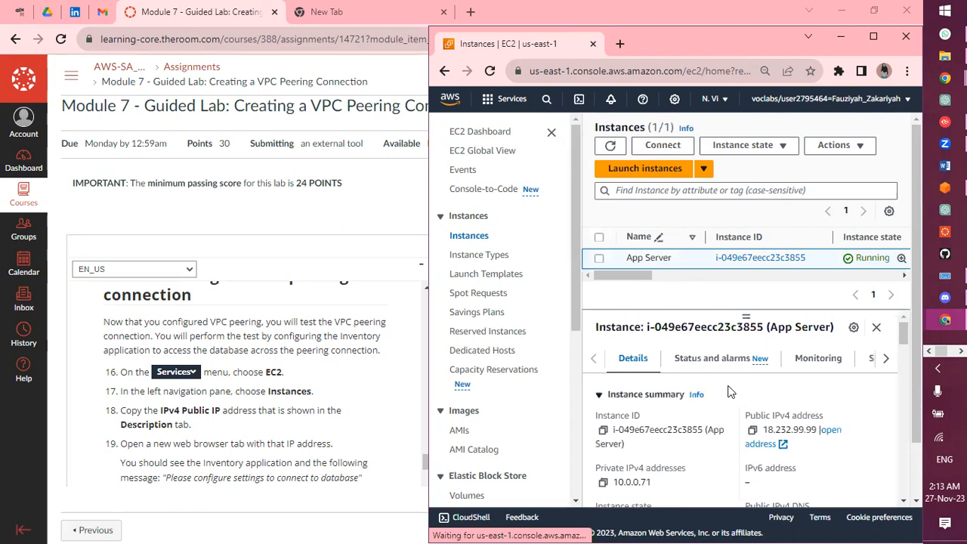
pyautogui.click(753, 431)
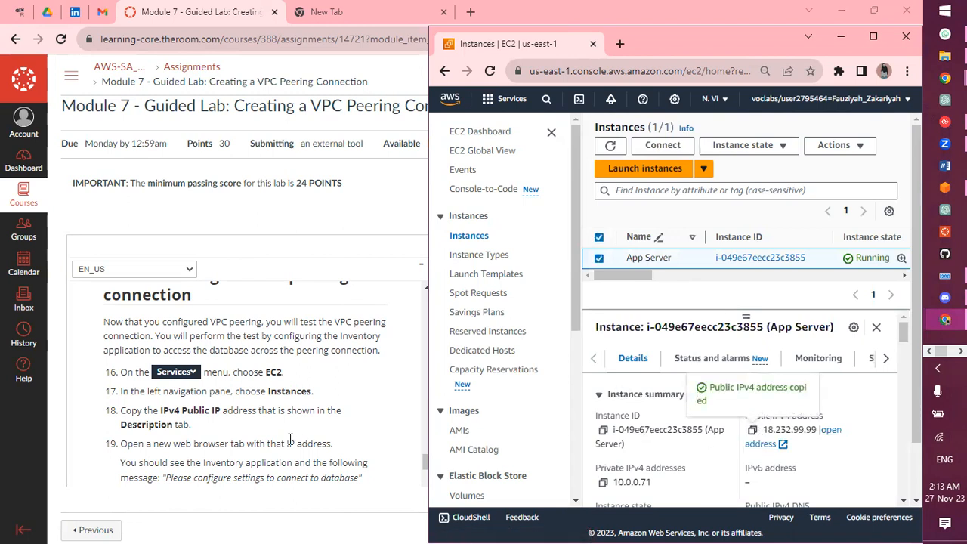
pyautogui.scroll(-1, 290, 440)
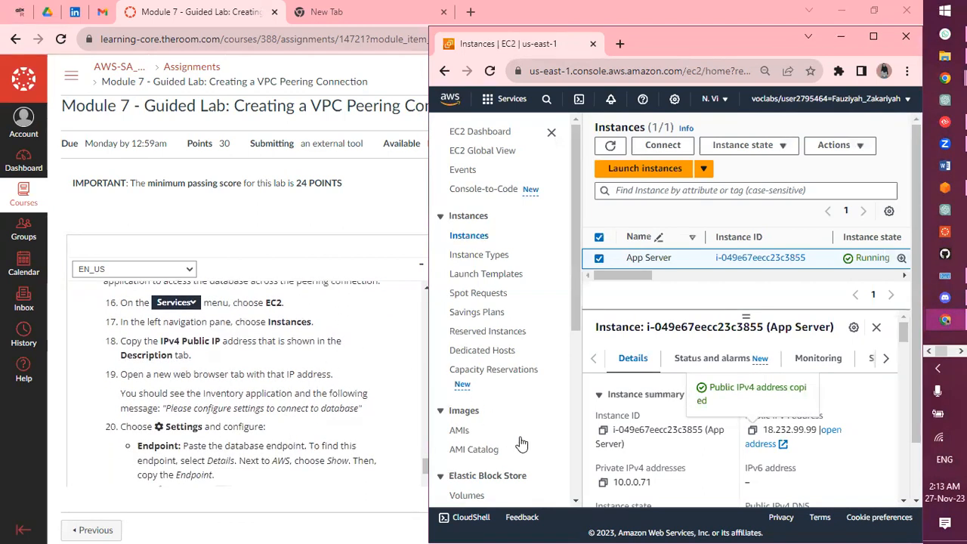
pyautogui.click(831, 431)
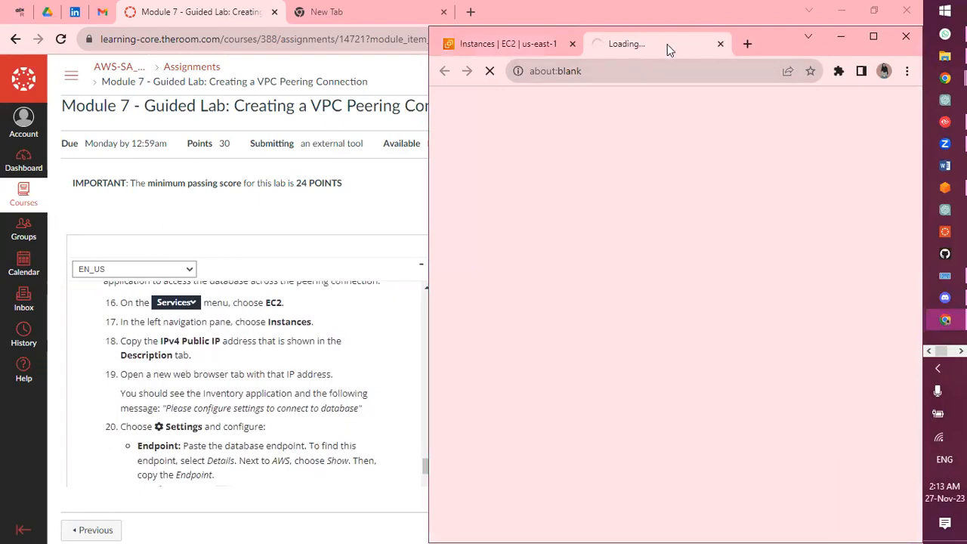
# Load the copied IP address 18.232.99.99 in a new browser tab
pyautogui.click(747, 44)
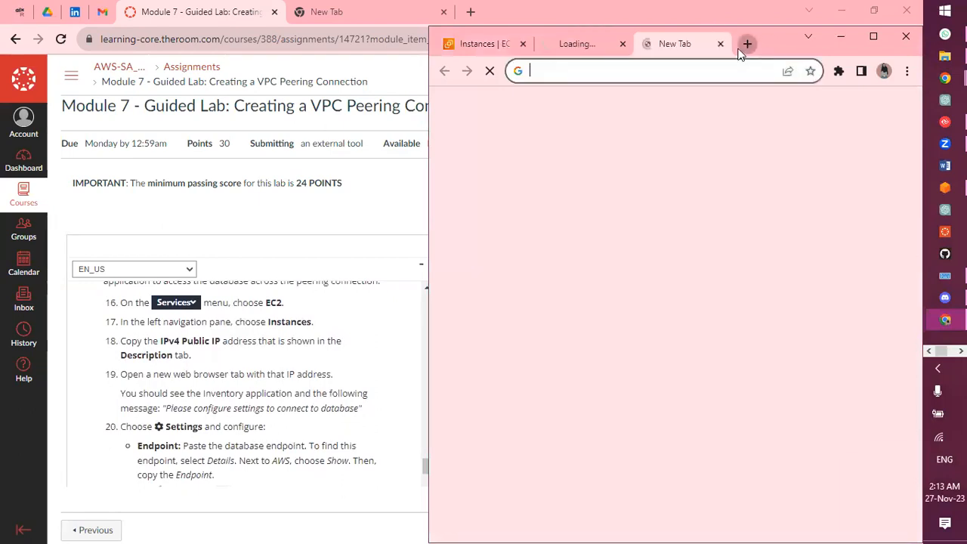
pyautogui.click(706, 67)
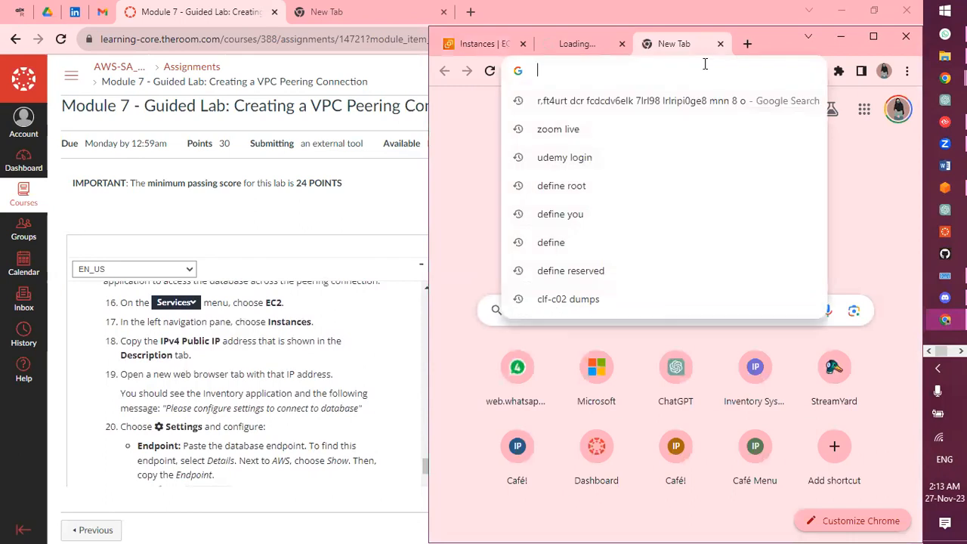
pyautogui.hotkey('ctrl', 'v')
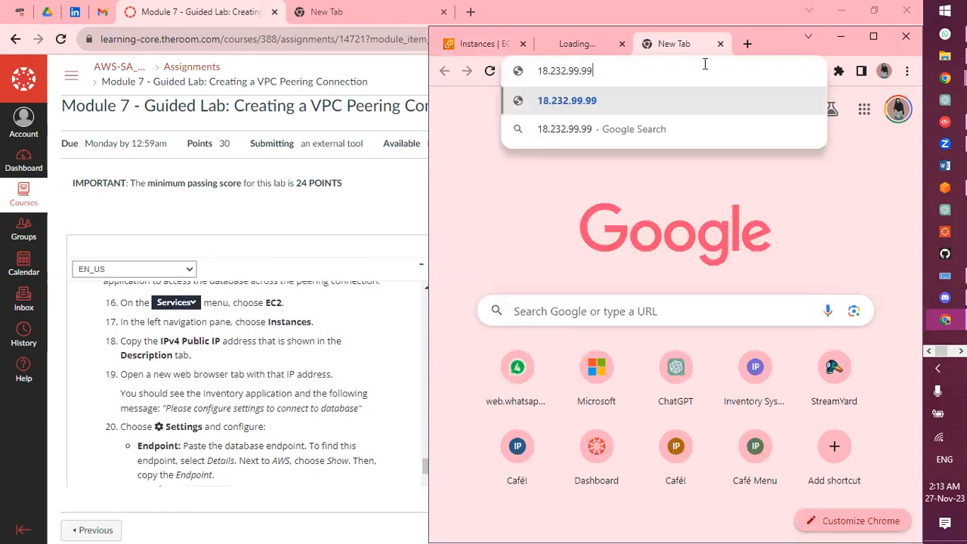
pyautogui.press('Return')
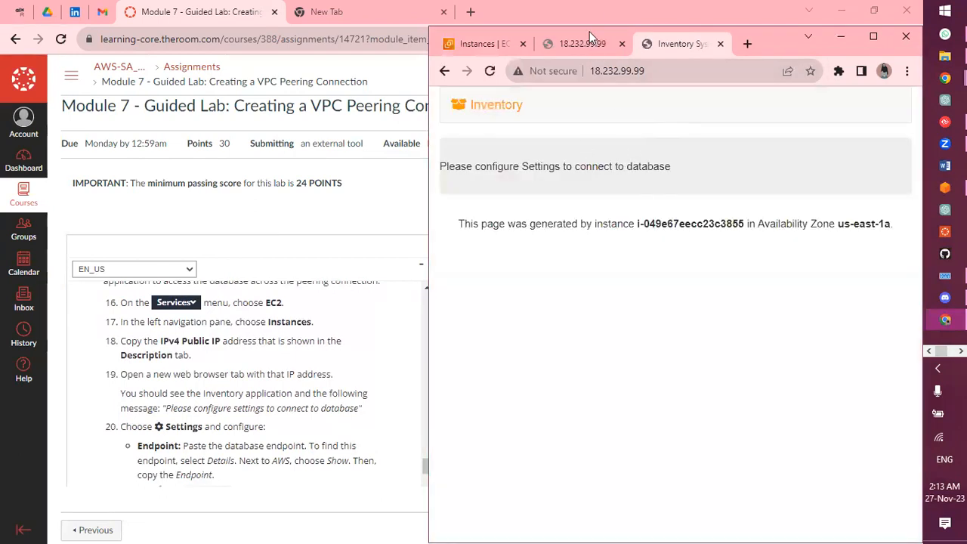
# Retry the timed-out console-opened tab and select the https part of its address
pyautogui.click(590, 48)
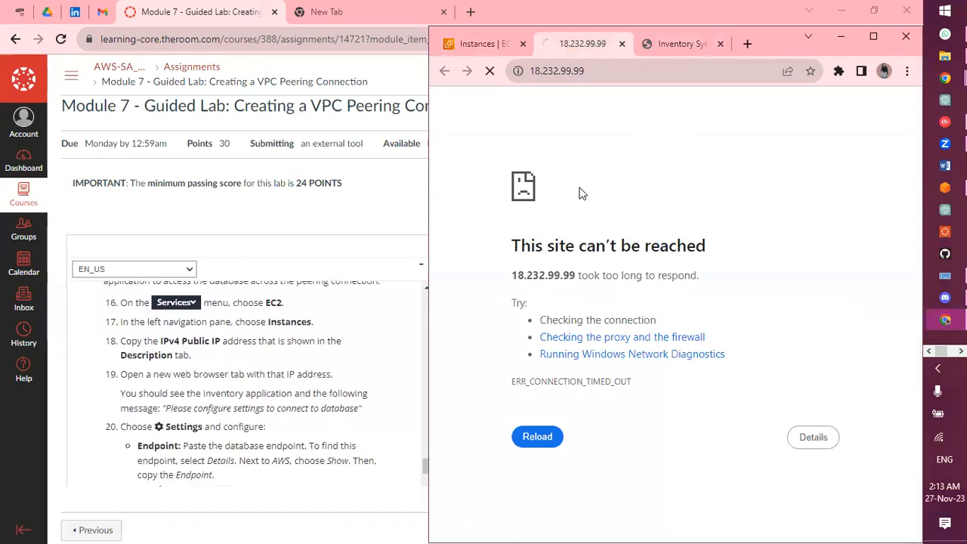
pyautogui.click(602, 71)
pyautogui.press('End')
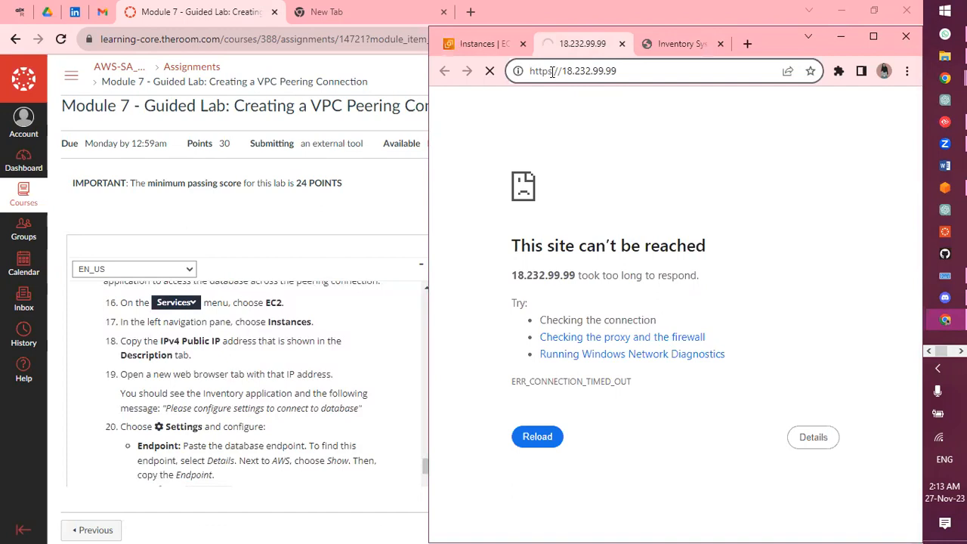
pyautogui.moveTo(554, 70); pyautogui.dragTo(536, 73)
# Check the loaded Inventory app's address and site information, then return to EC2 Instances
pyautogui.click(661, 43)
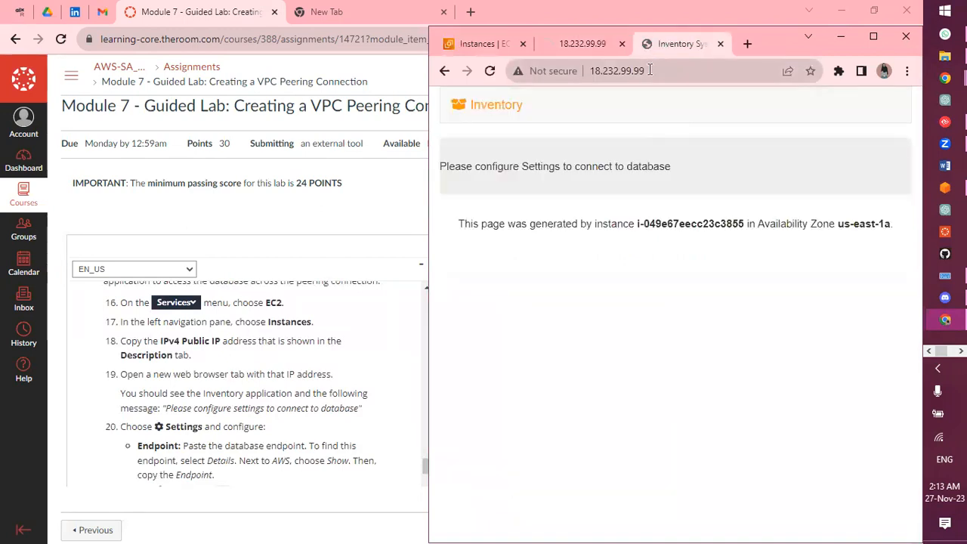
pyautogui.click(650, 70)
pyautogui.click(650, 69)
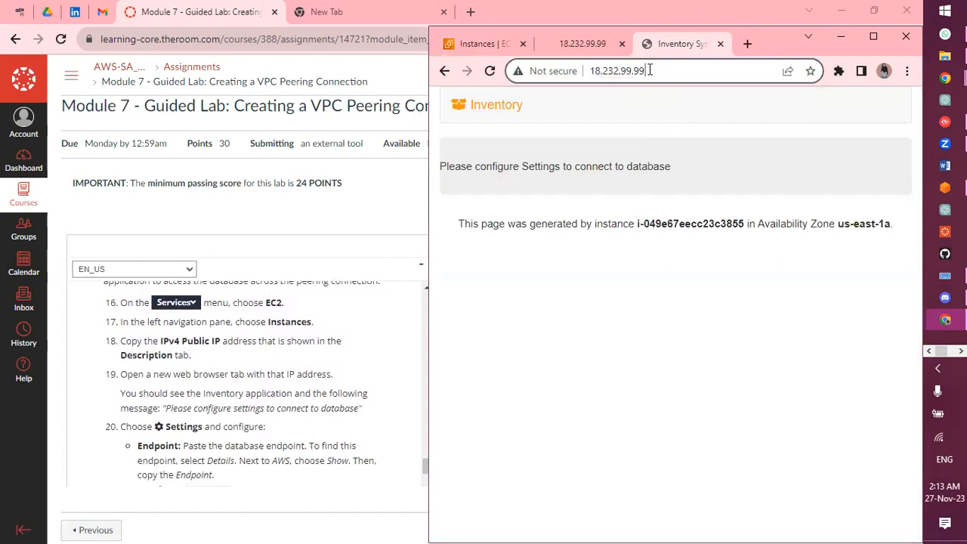
pyautogui.click(518, 73)
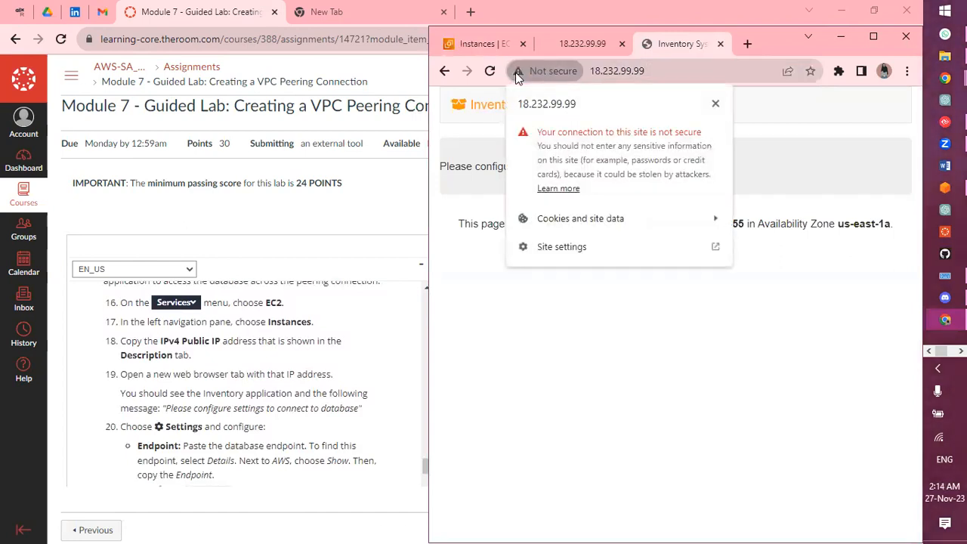
pyautogui.click(517, 74)
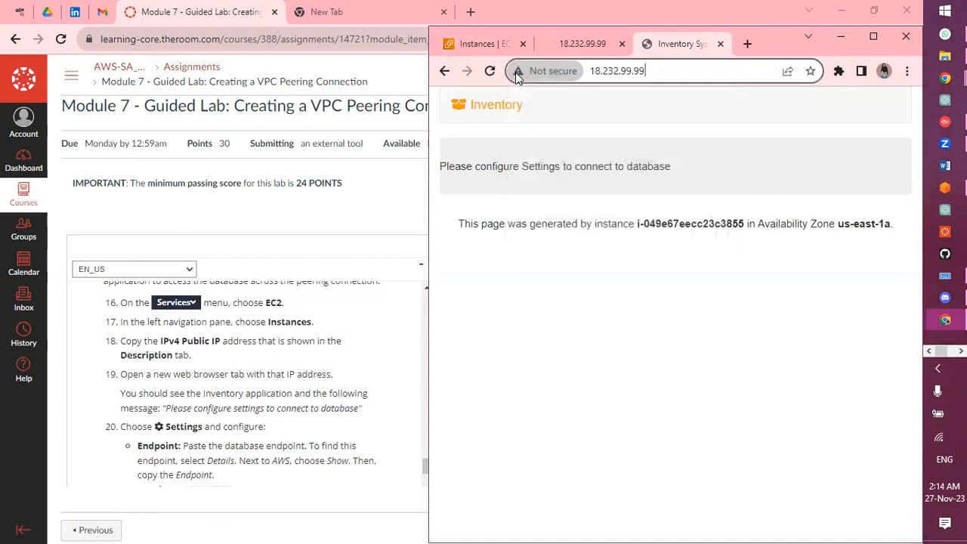
pyautogui.click(577, 43)
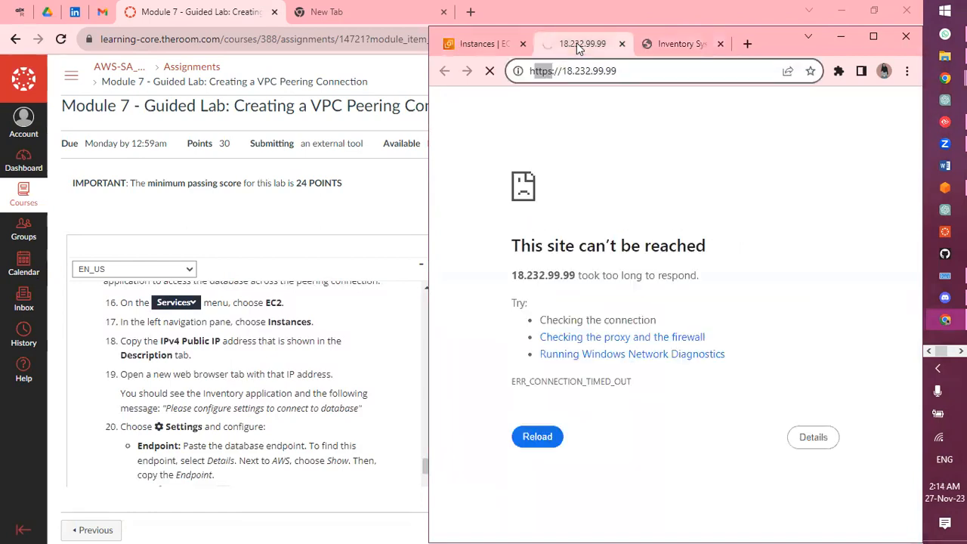
pyautogui.click(489, 46)
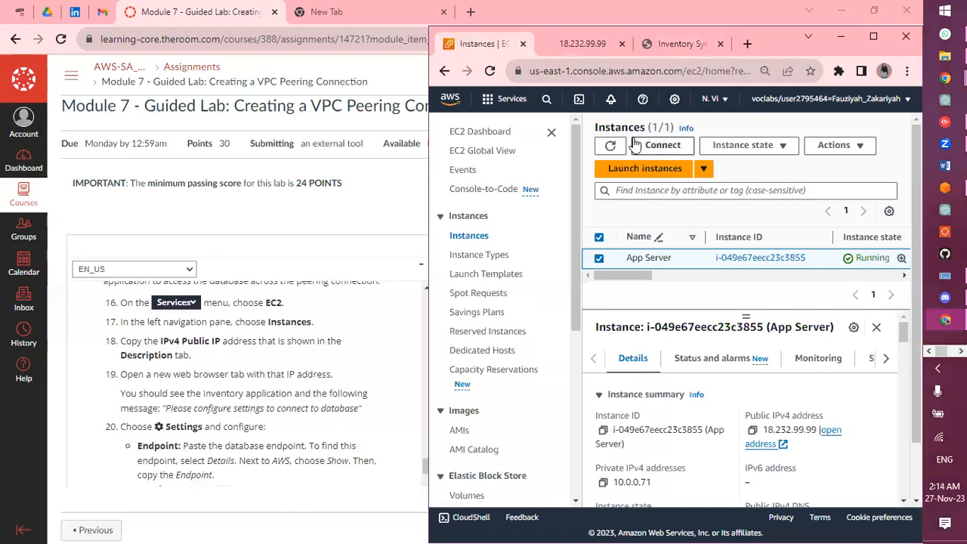
# Close the timed-out duplicate tab and open the Inventory app's Settings page, maximized
pyautogui.click(623, 45)
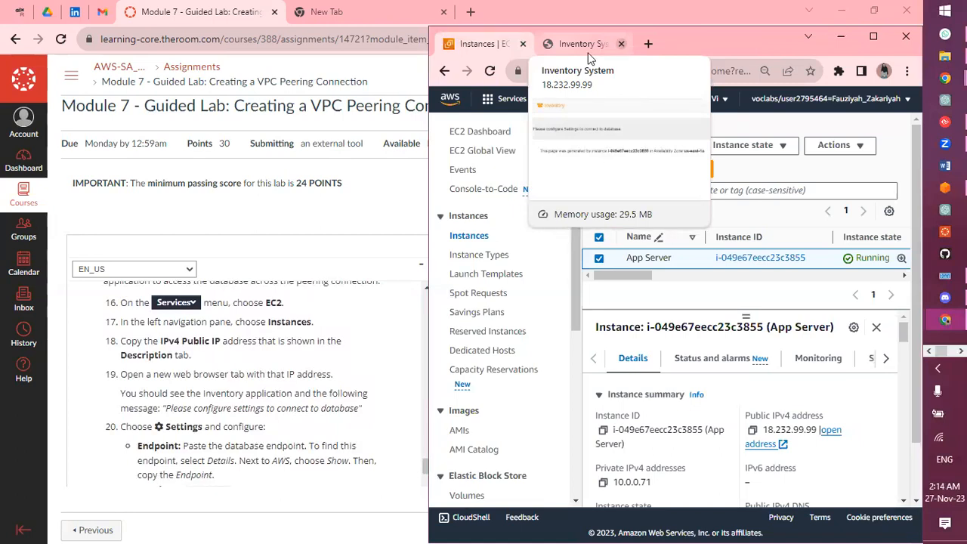
pyautogui.click(588, 46)
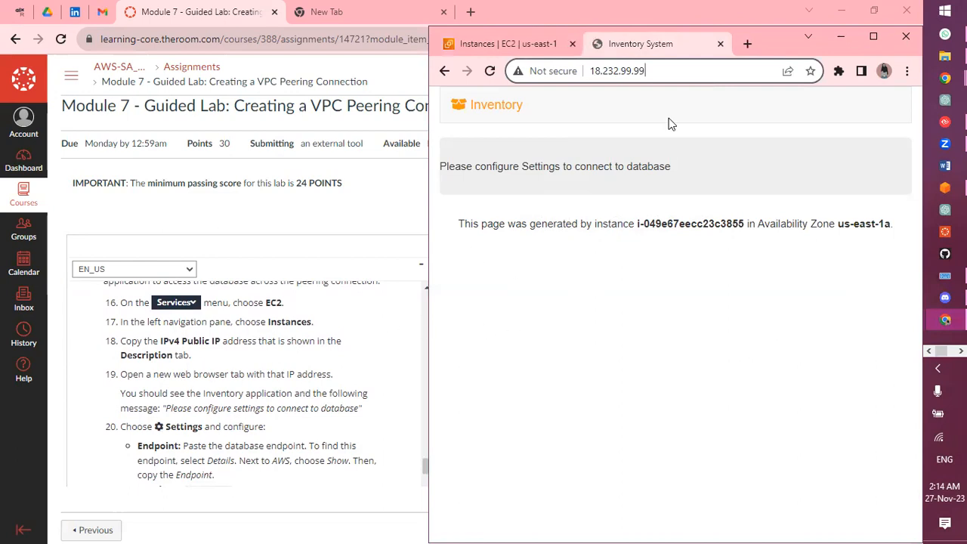
pyautogui.click(876, 38)
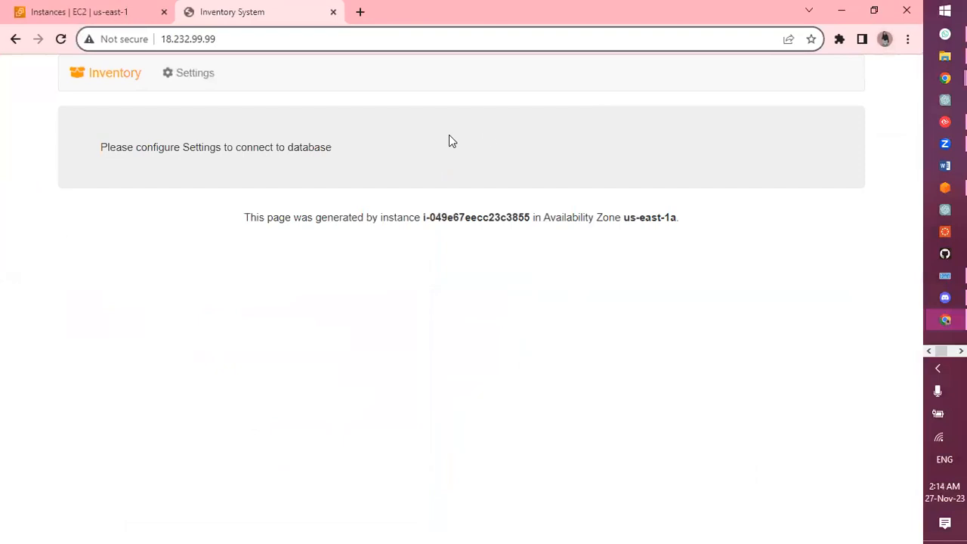
pyautogui.click(168, 72)
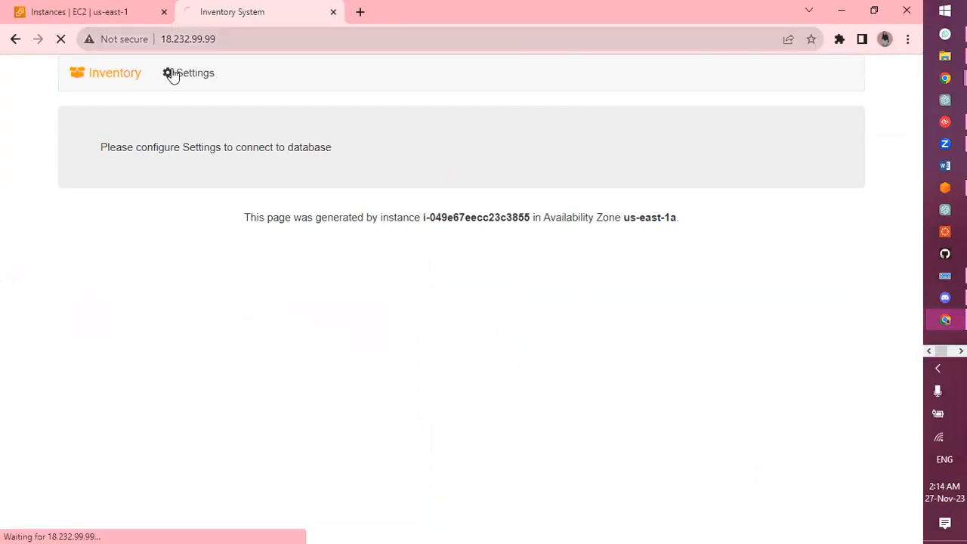
# Restore the Inventory window and bring the course page forward at step 20
pyautogui.click(875, 9)
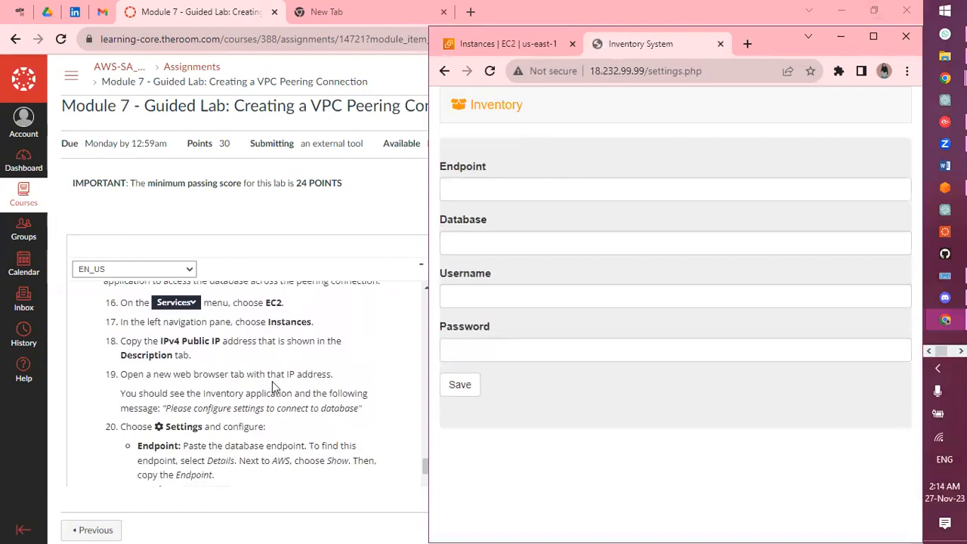
pyautogui.scroll(-1, 295, 408)
pyautogui.scroll(-1, 295, 411)
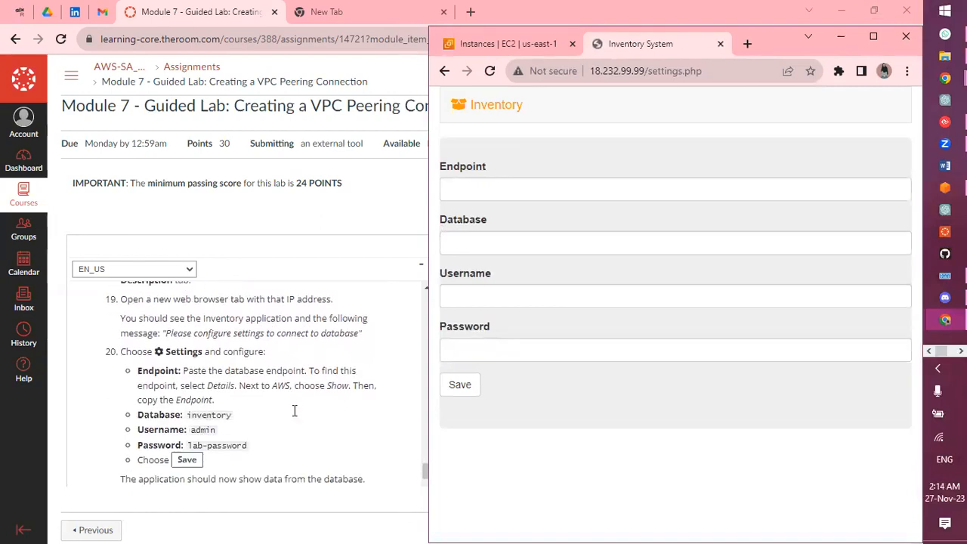
pyautogui.click(295, 411)
# Reveal the lab's AWS details and copy the full RDS database endpoint hostname
pyautogui.click(588, 233)
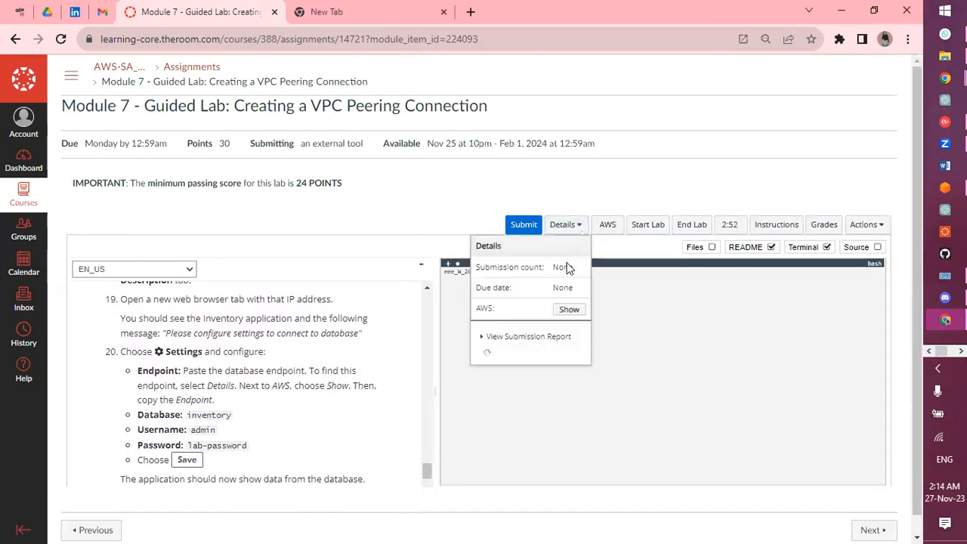
pyautogui.click(570, 311)
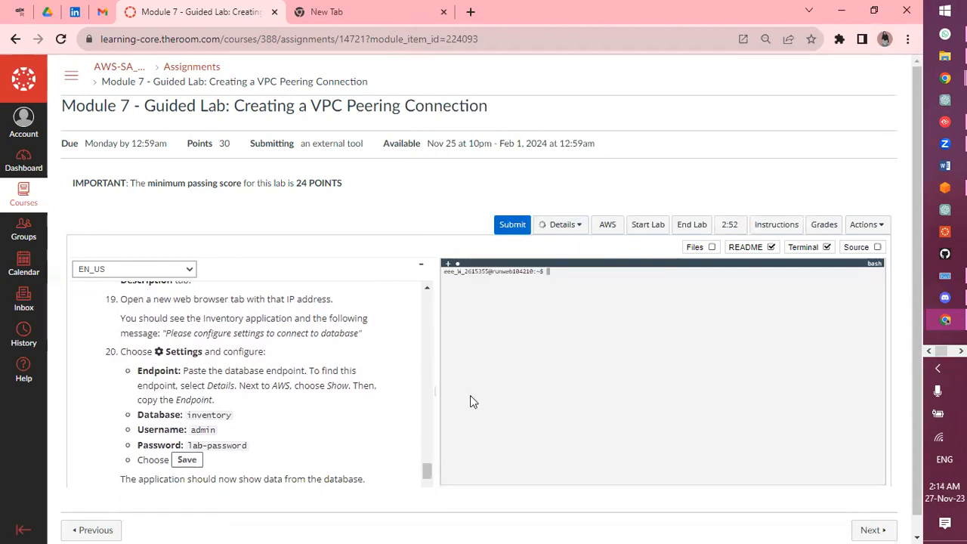
pyautogui.scroll(-2, 471, 397)
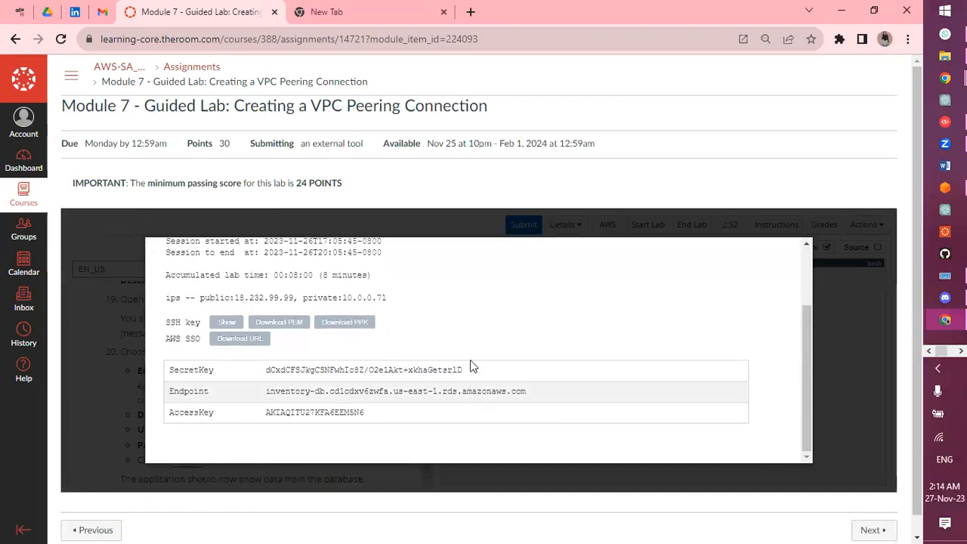
pyautogui.moveTo(534, 395); pyautogui.dragTo(269, 387)
pyautogui.hotkey('ctrl', 'c')
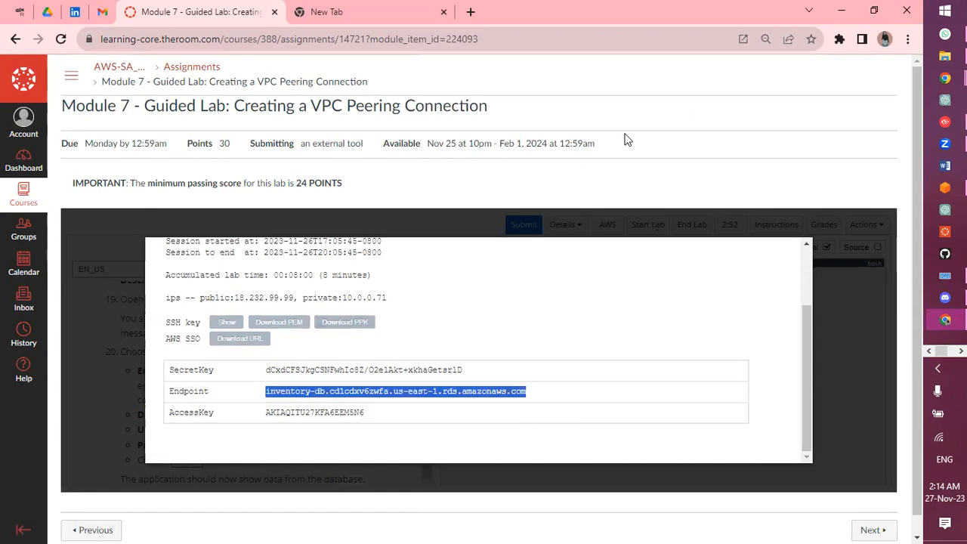
pyautogui.click(462, 221)
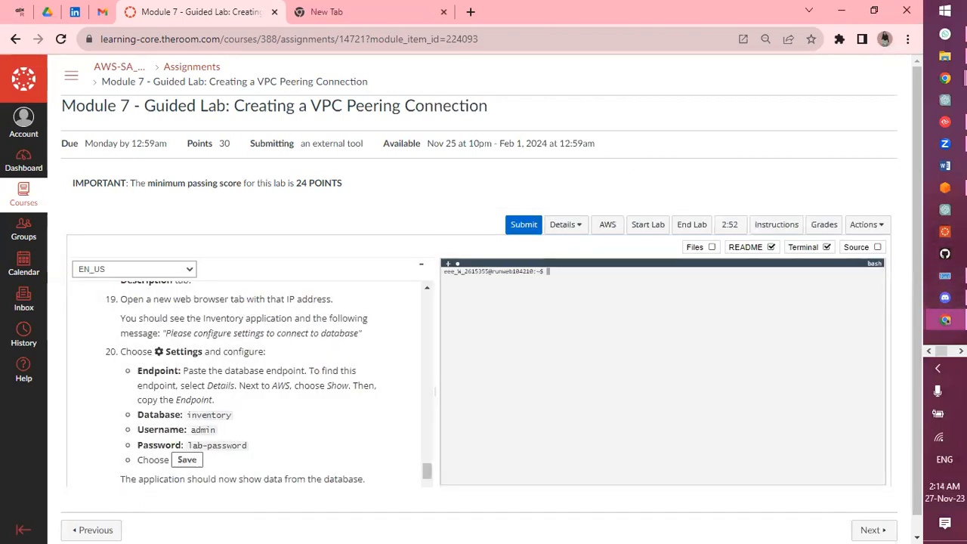
# Enter the pasted endpoint, database 'inventory', username 'admin' and the lab password, then save
pyautogui.moveTo(946, 319)
pyautogui.click(857, 356)
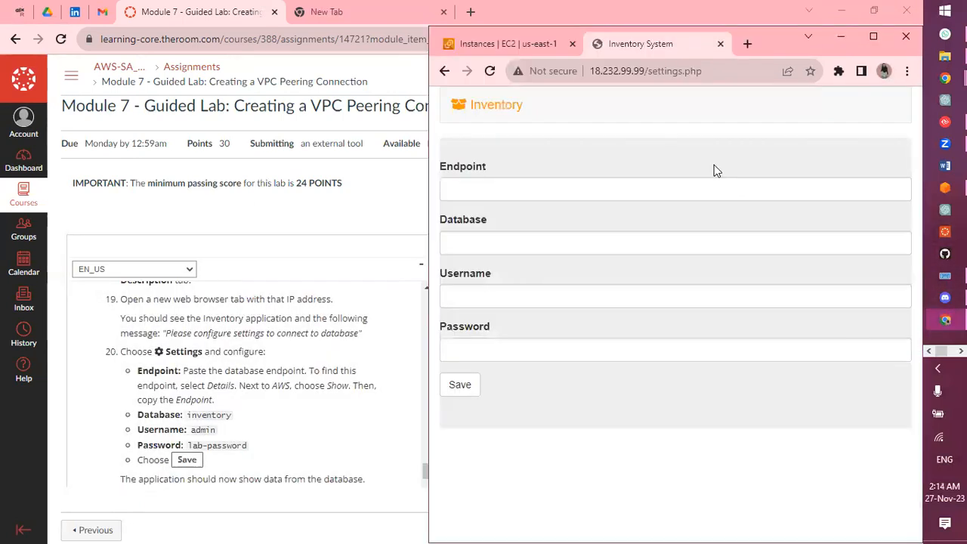
pyautogui.click(691, 188)
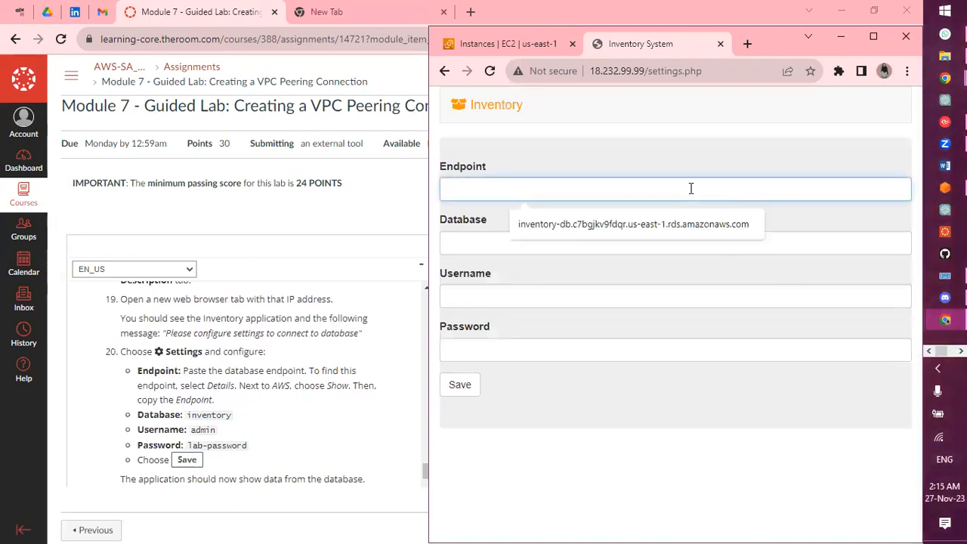
pyautogui.hotkey('ctrl', 'v')
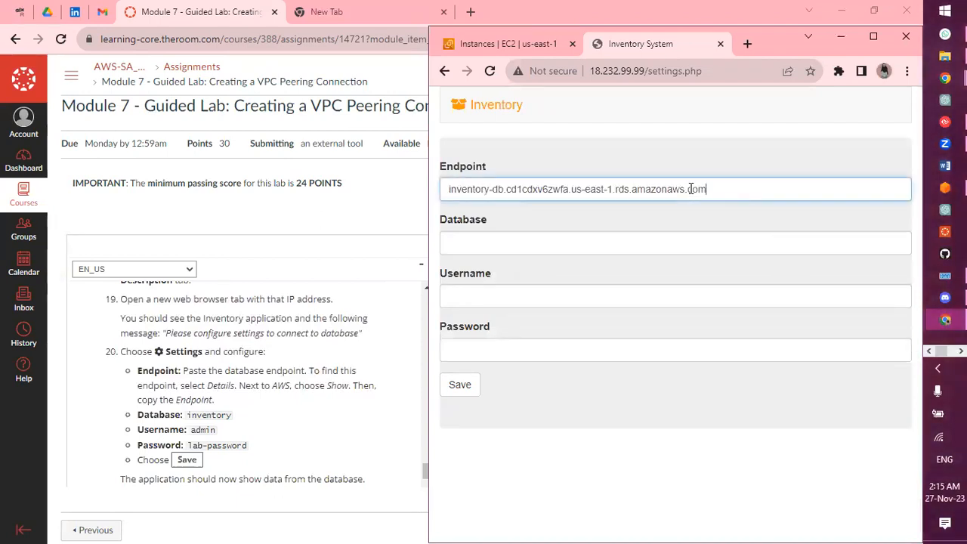
pyautogui.click(655, 235)
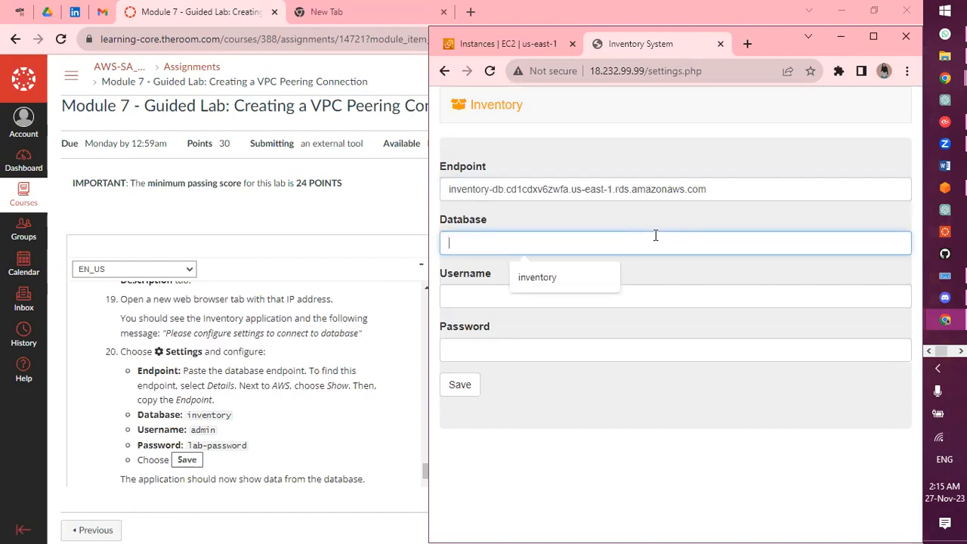
pyautogui.click(562, 274)
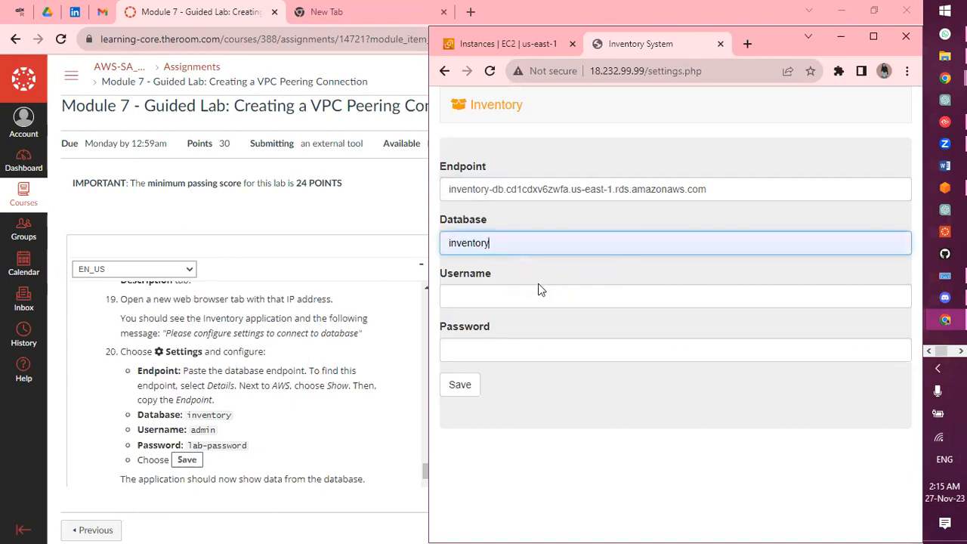
pyautogui.click(531, 287)
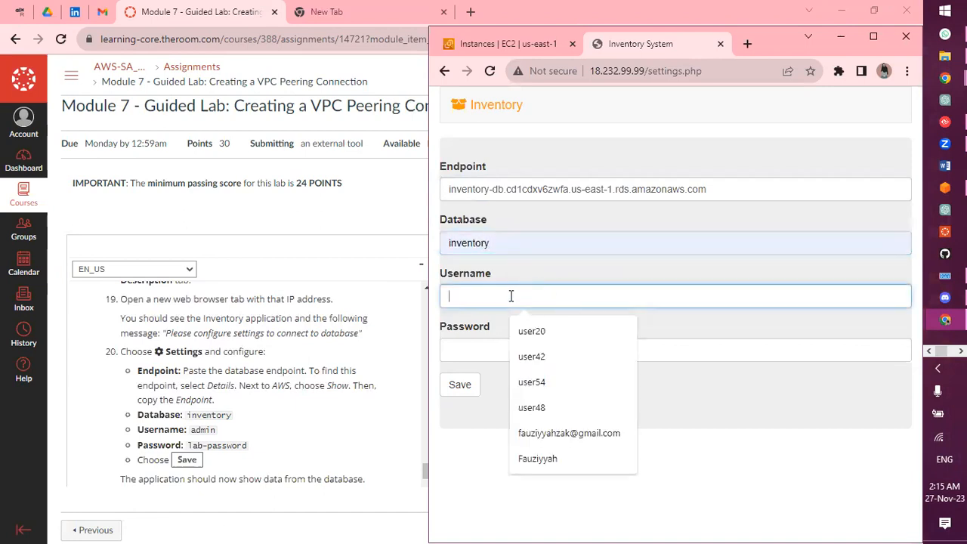
pyautogui.write('admin')
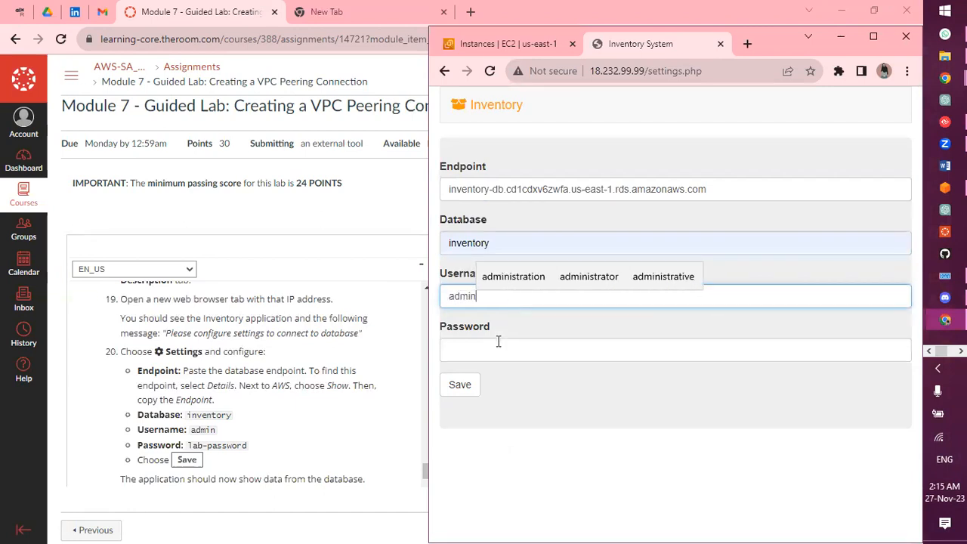
pyautogui.click(499, 343)
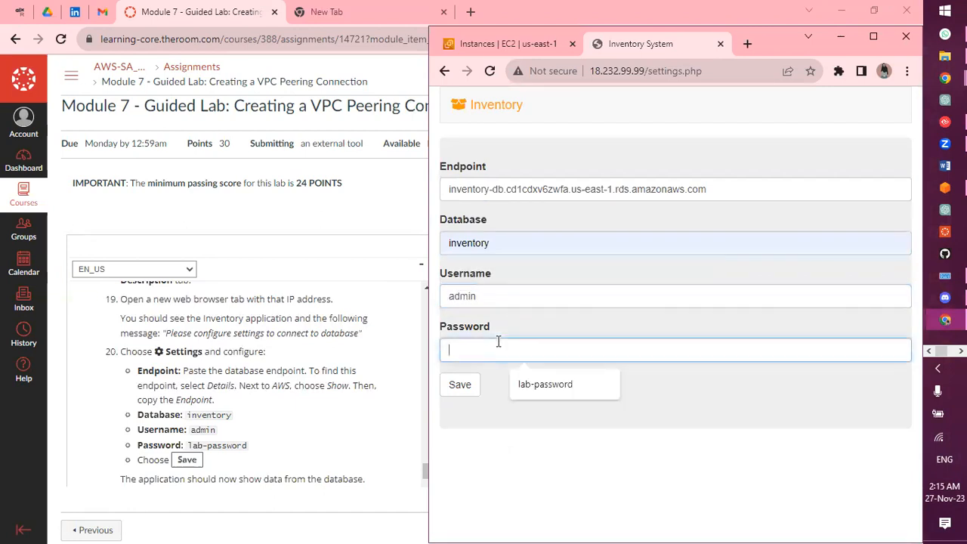
pyautogui.click(535, 386)
pyautogui.click(460, 385)
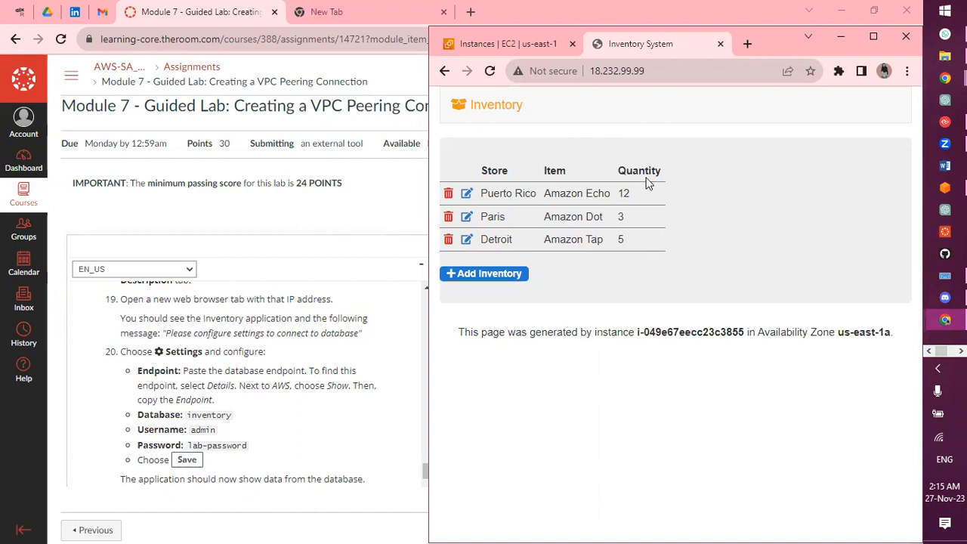
# Submit the lab for grading and confirm the submission
pyautogui.scroll(-5, 260, 395)
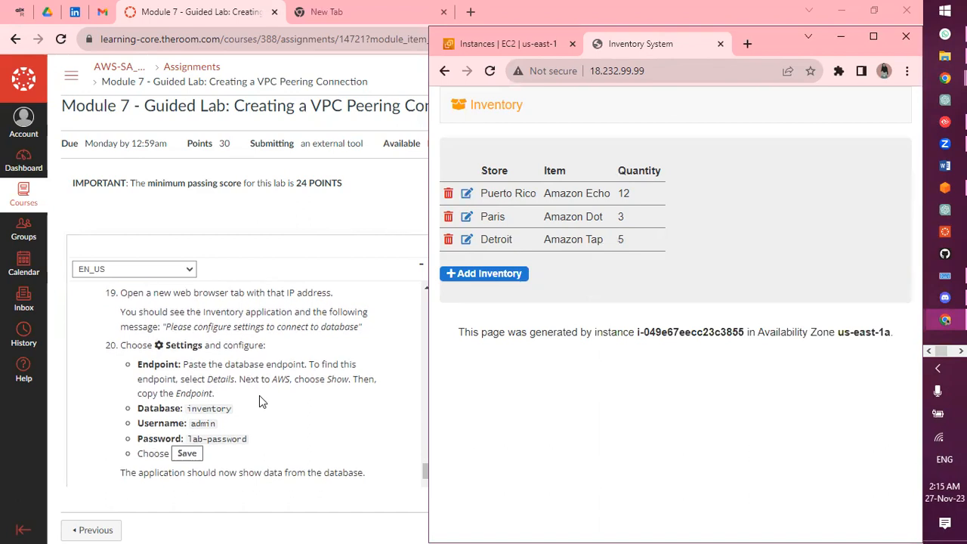
pyautogui.click(259, 395)
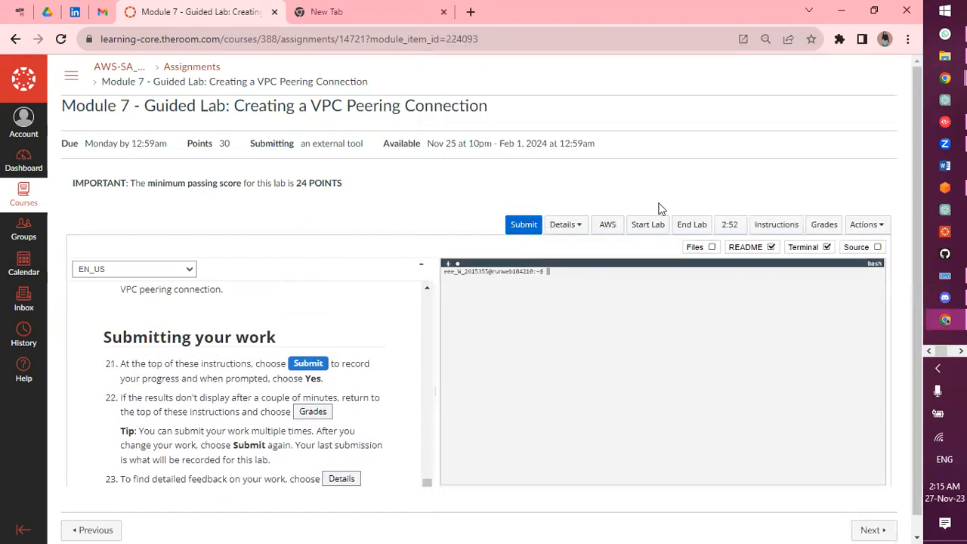
pyautogui.click(527, 235)
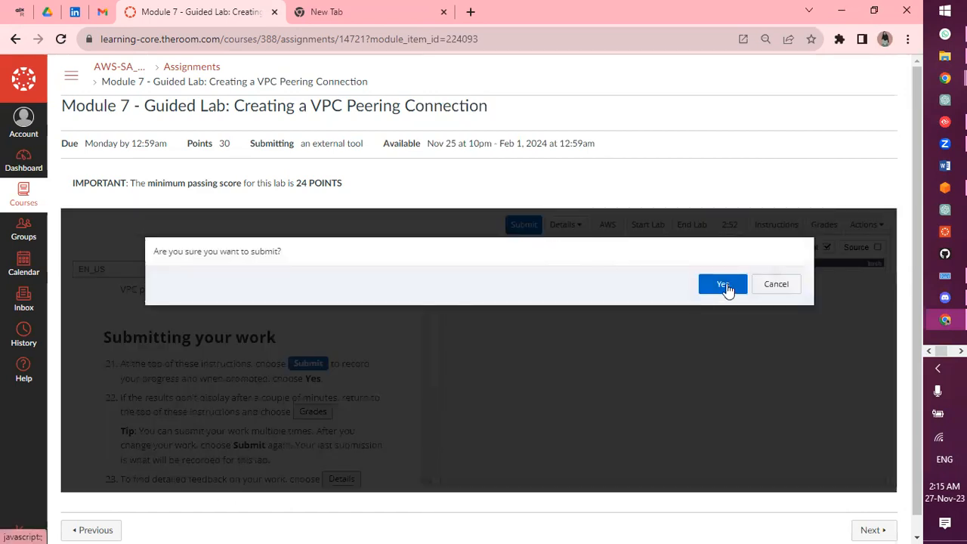
pyautogui.click(724, 286)
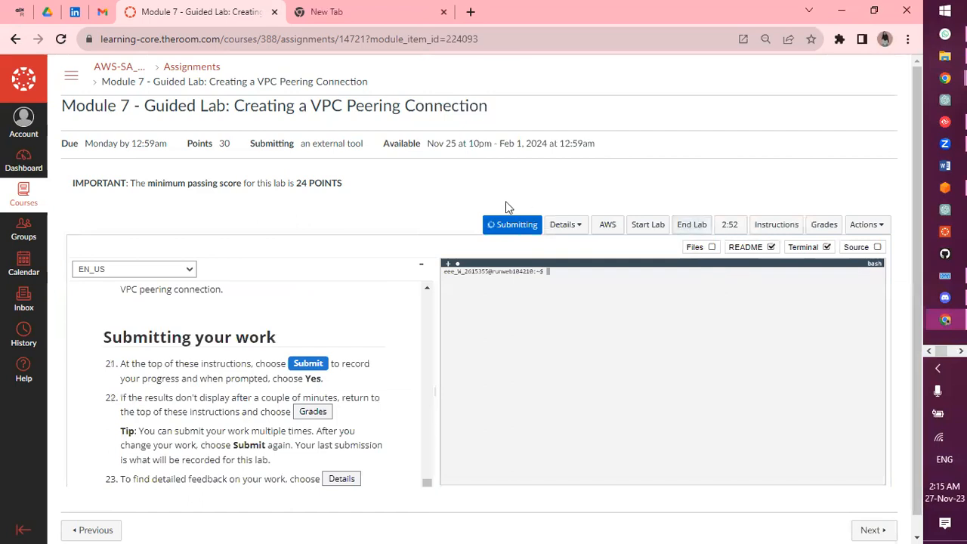
# Show the lab's grades and refresh them until the score appears
pyautogui.click(815, 229)
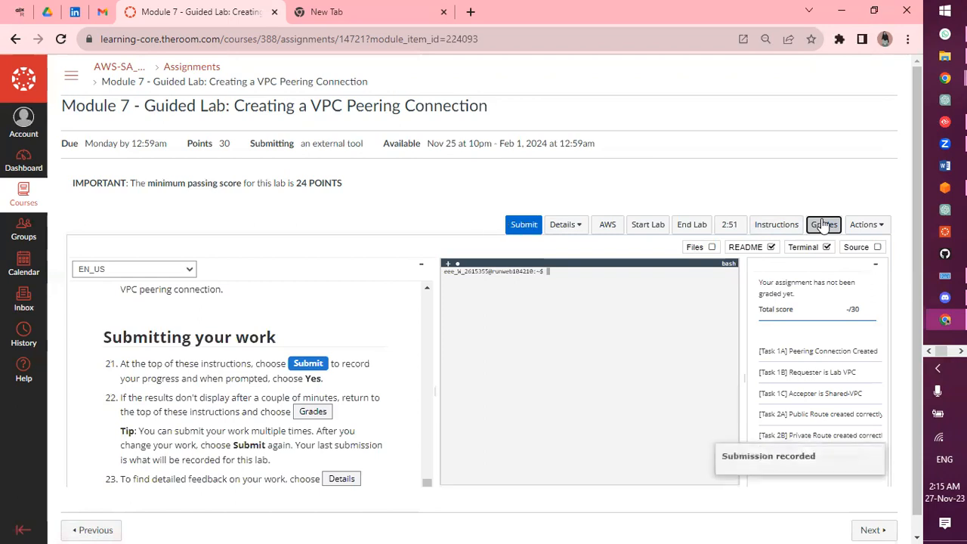
pyautogui.click(824, 226)
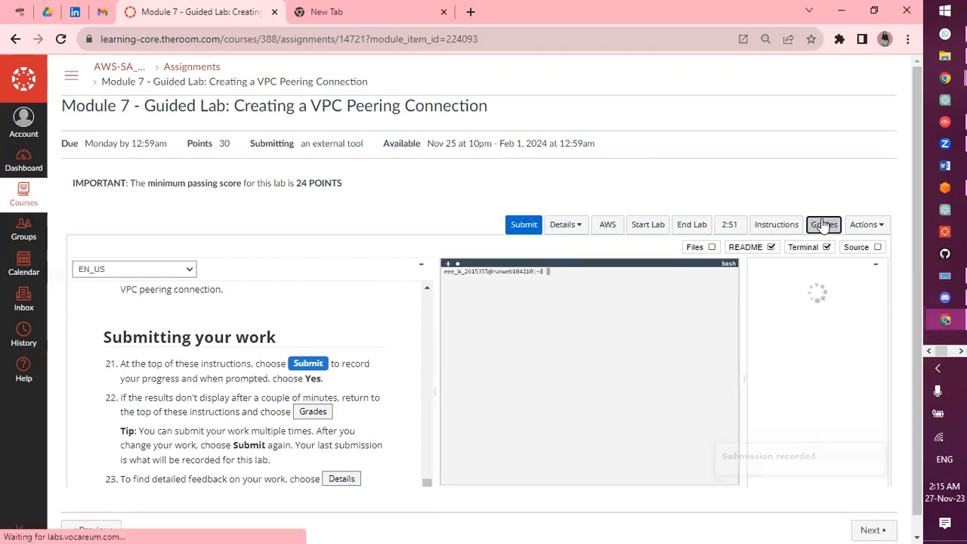
pyautogui.click(824, 225)
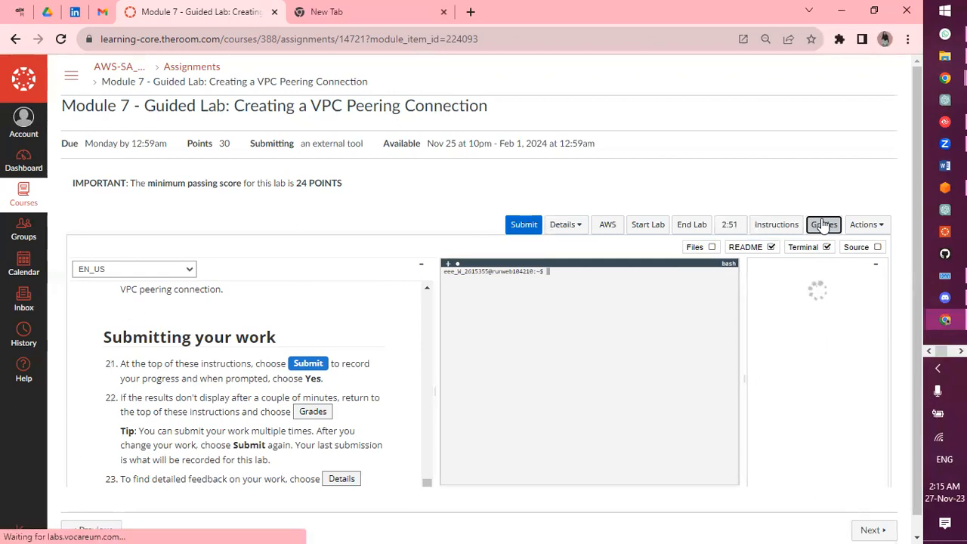
pyautogui.click(824, 225)
pyautogui.click(824, 225)
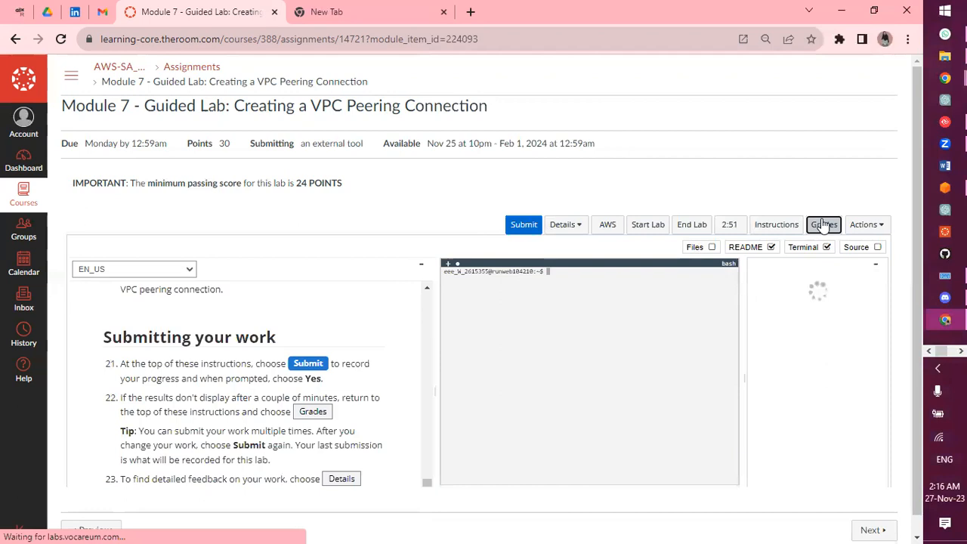